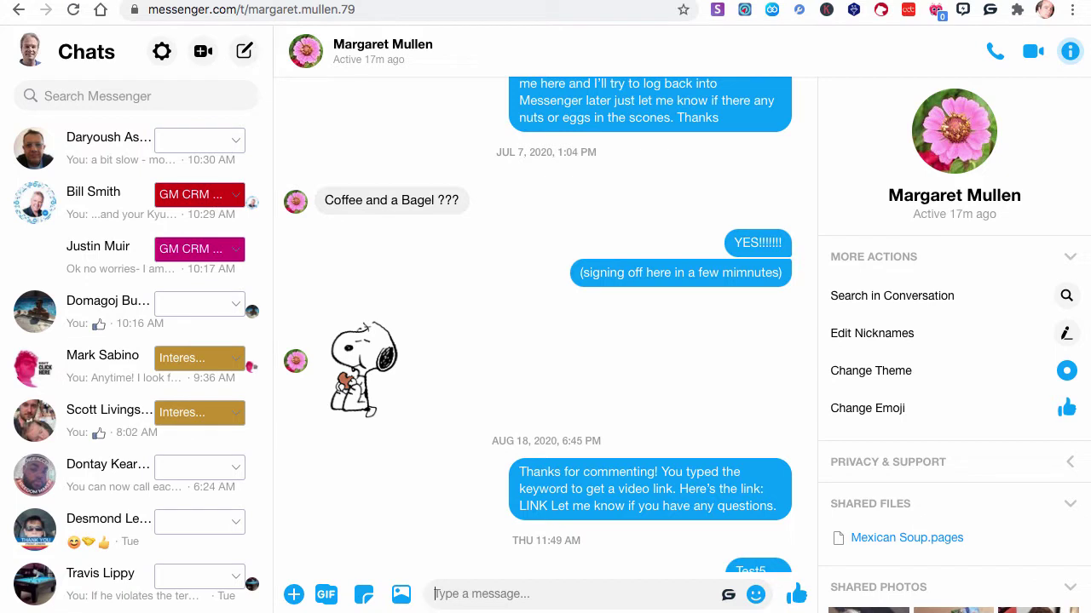
# - Open the Genius Messenger CRM extension and go to its full messages dashboard
pyautogui.click(989, 11)
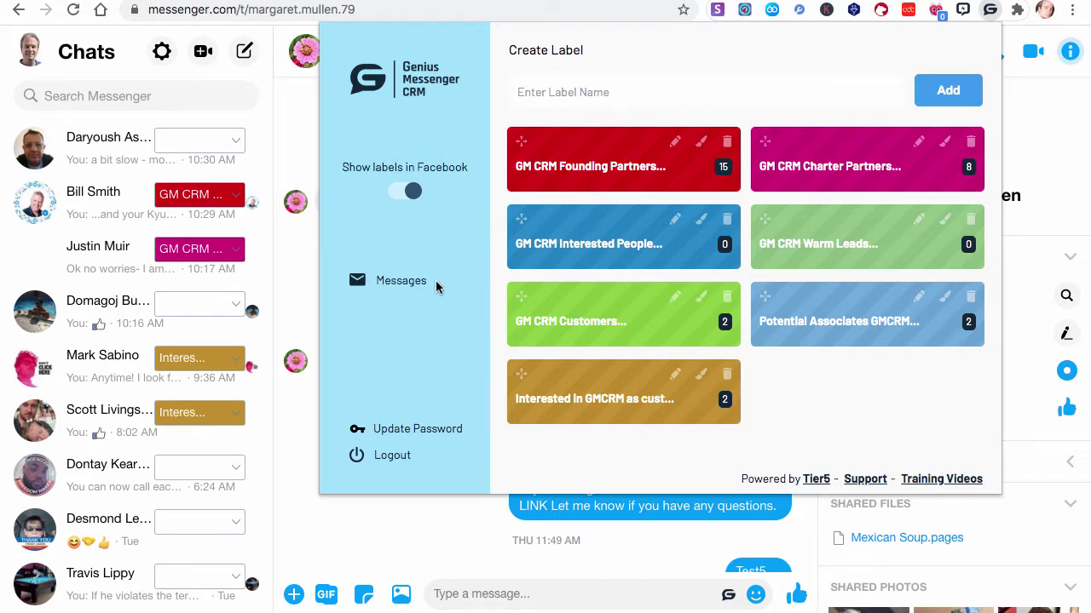
pyautogui.click(990, 11)
pyautogui.click(991, 12)
pyautogui.click(400, 282)
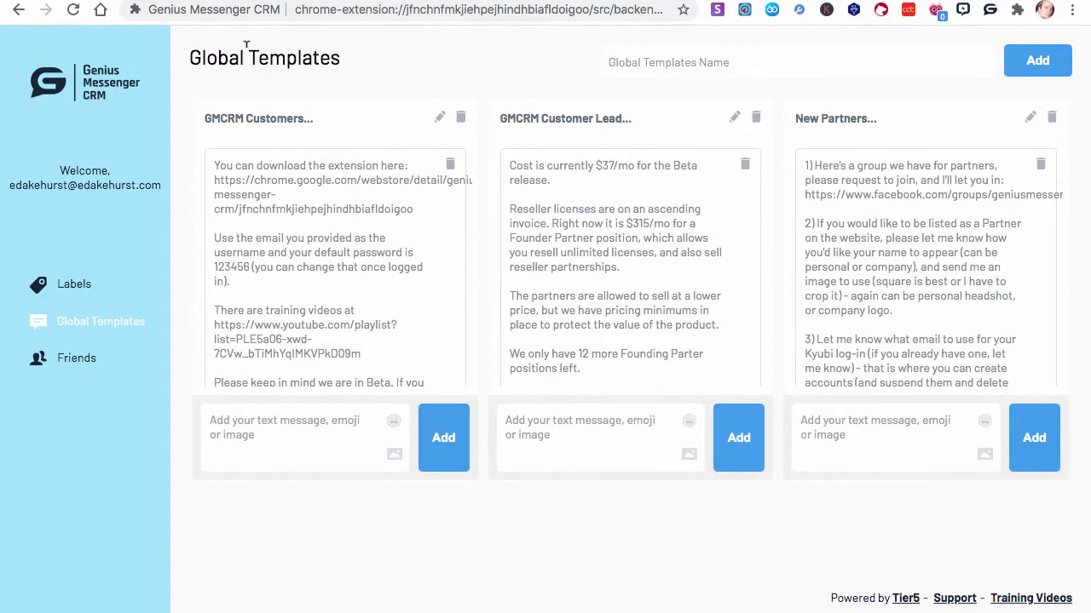
# - Look through the dashboard's Labels and Friends sections, including the whole list of labelled friends
pyautogui.click(83, 293)
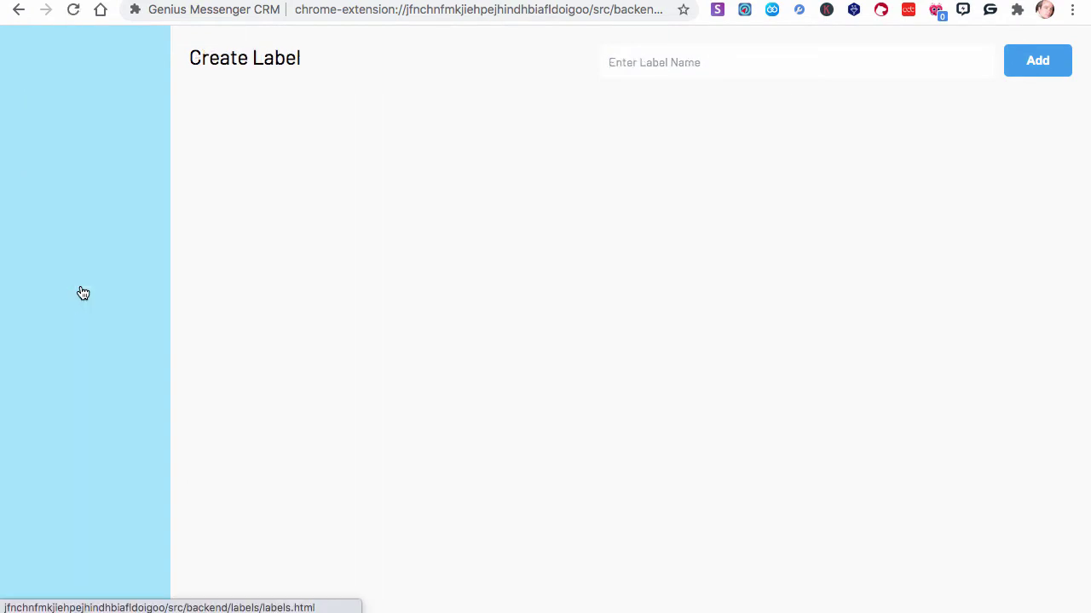
pyautogui.click(80, 329)
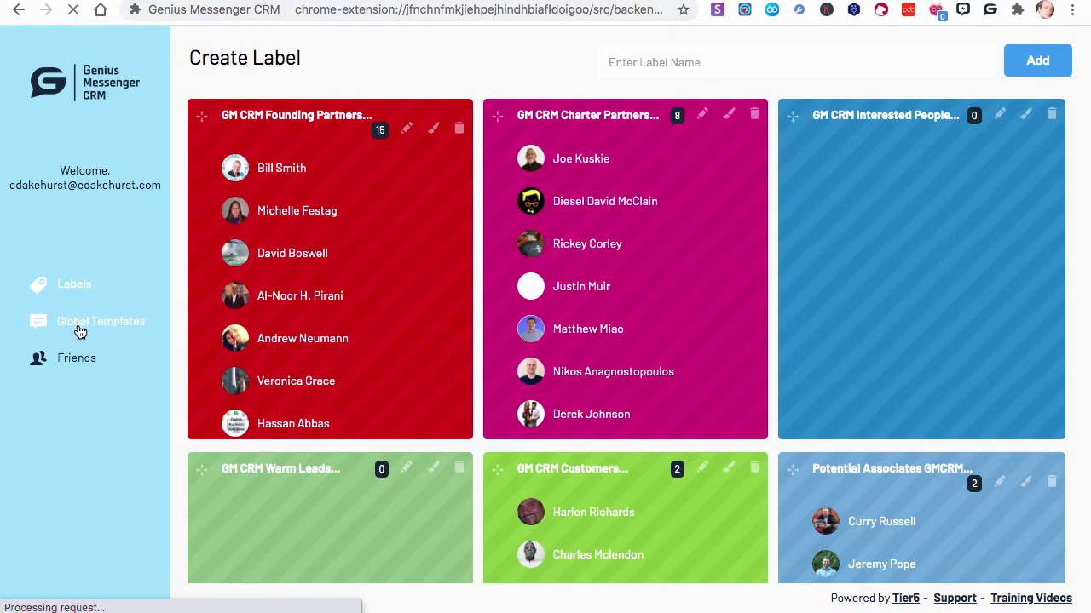
pyautogui.click(82, 365)
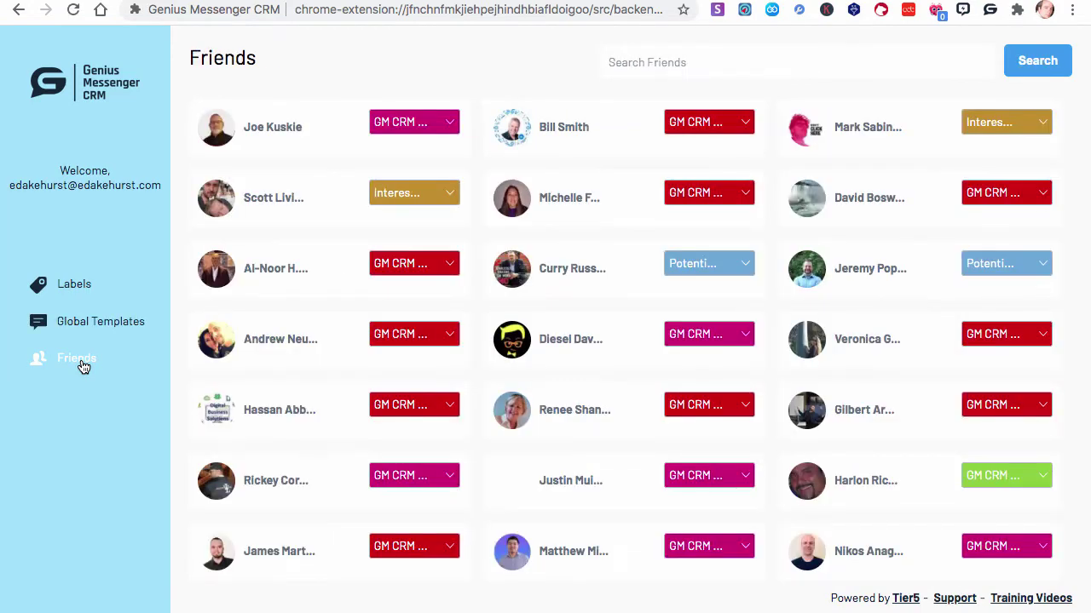
pyautogui.scroll(-2, 248, 322)
pyautogui.scroll(2, 248, 329)
pyautogui.scroll(-3, 250, 329)
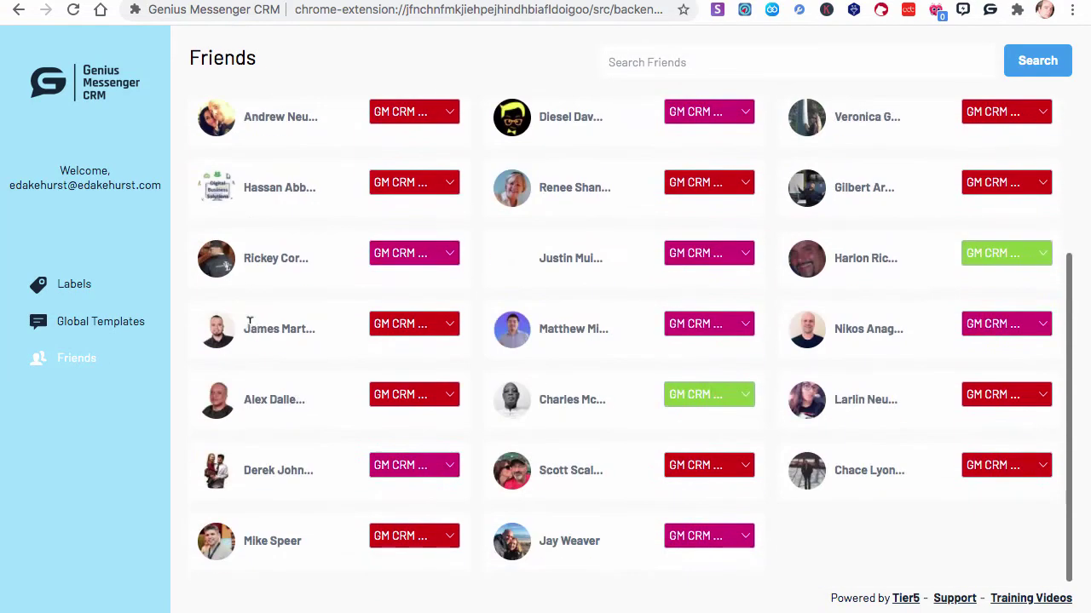
pyautogui.scroll(3, 250, 329)
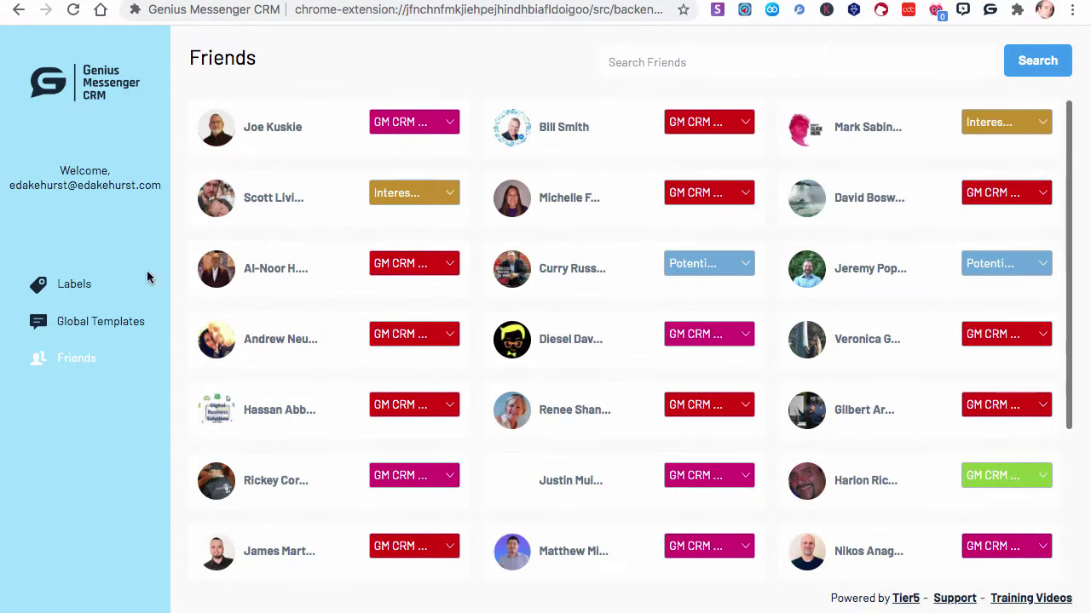
# - Review the saved messages in the GMCRM Customers, GMCRM Customer Lead and New Partners global templates
pyautogui.click(78, 325)
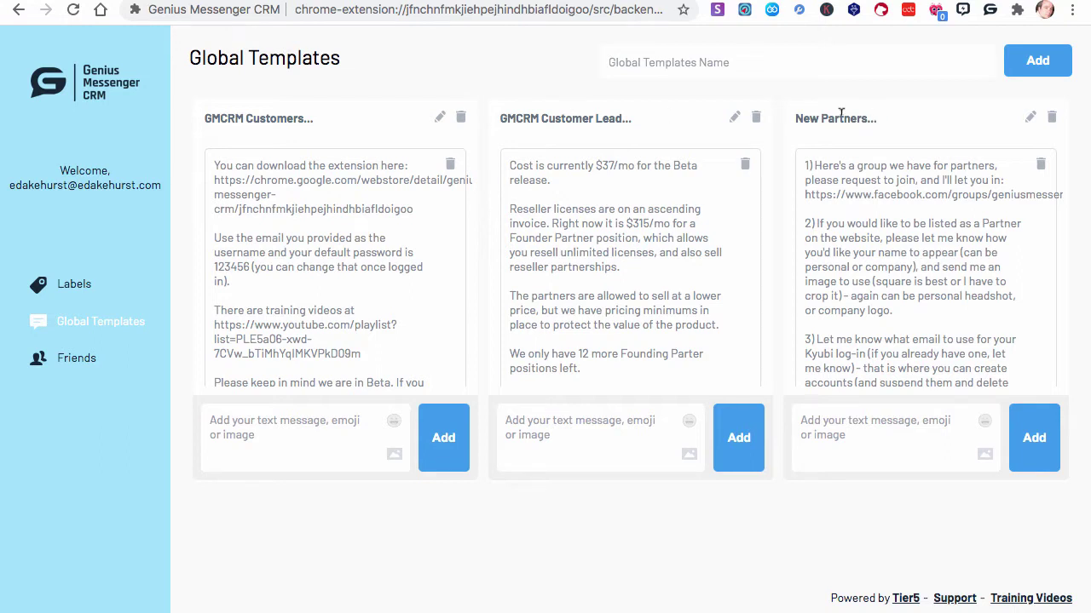
pyautogui.scroll(-2, 434, 273)
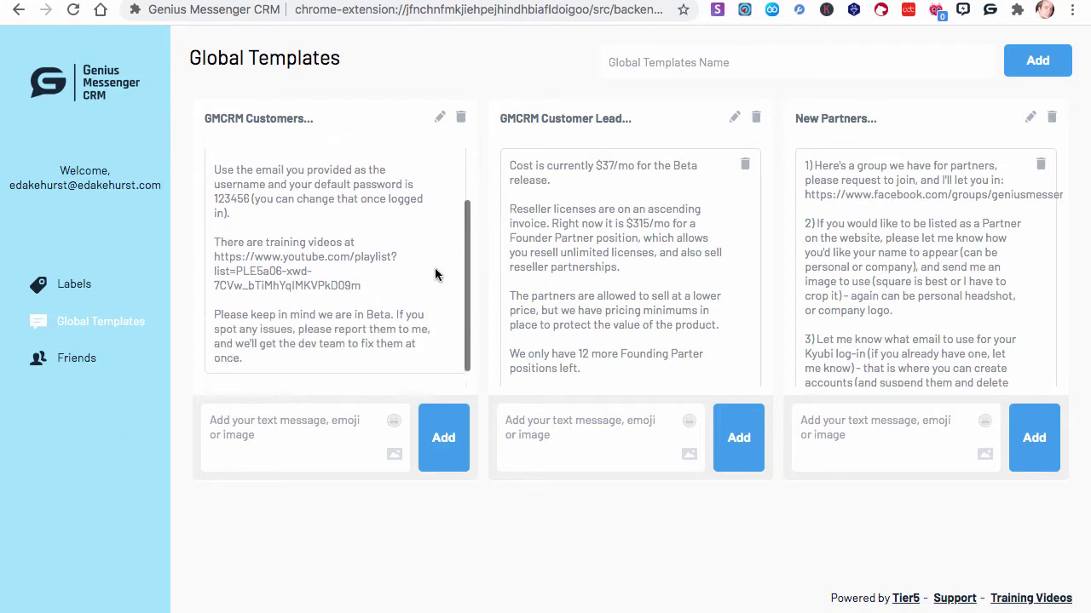
pyautogui.scroll(2, 435, 268)
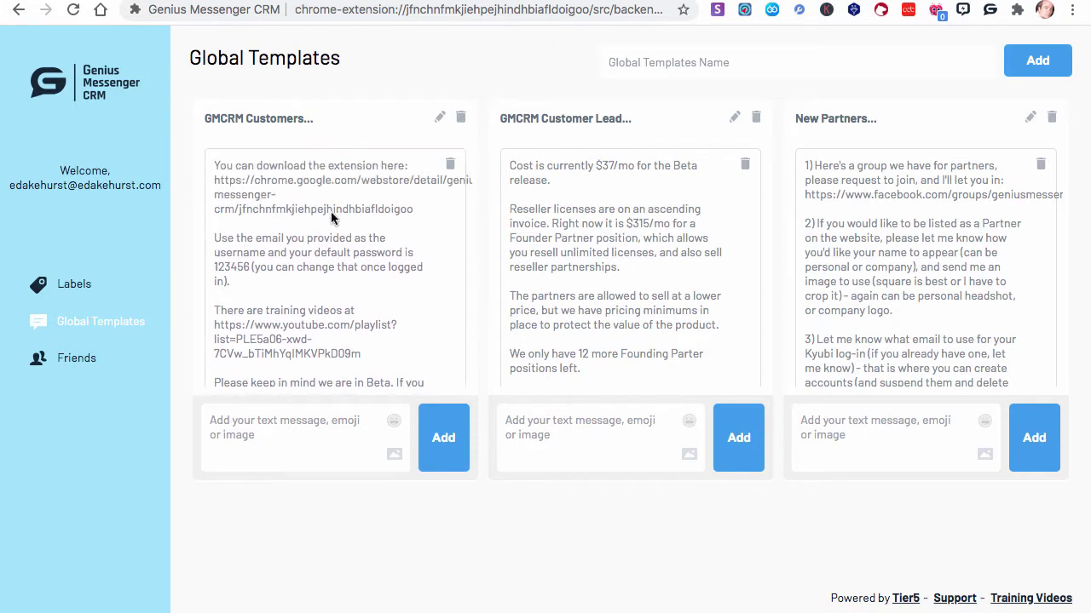
pyautogui.scroll(-1, 334, 228)
pyautogui.scroll(1, 335, 228)
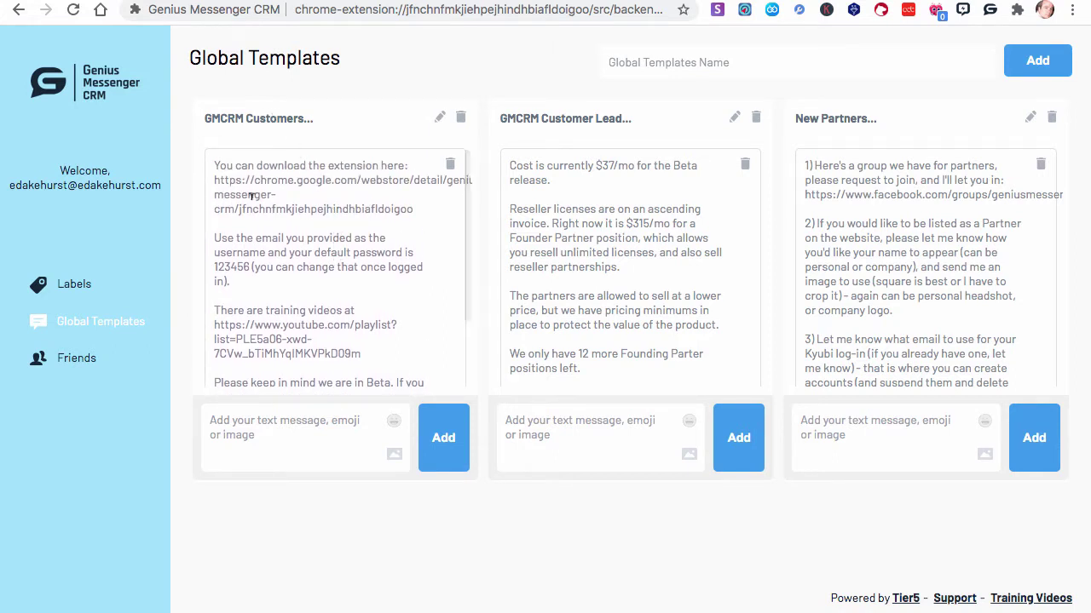
pyautogui.scroll(-2, 344, 251)
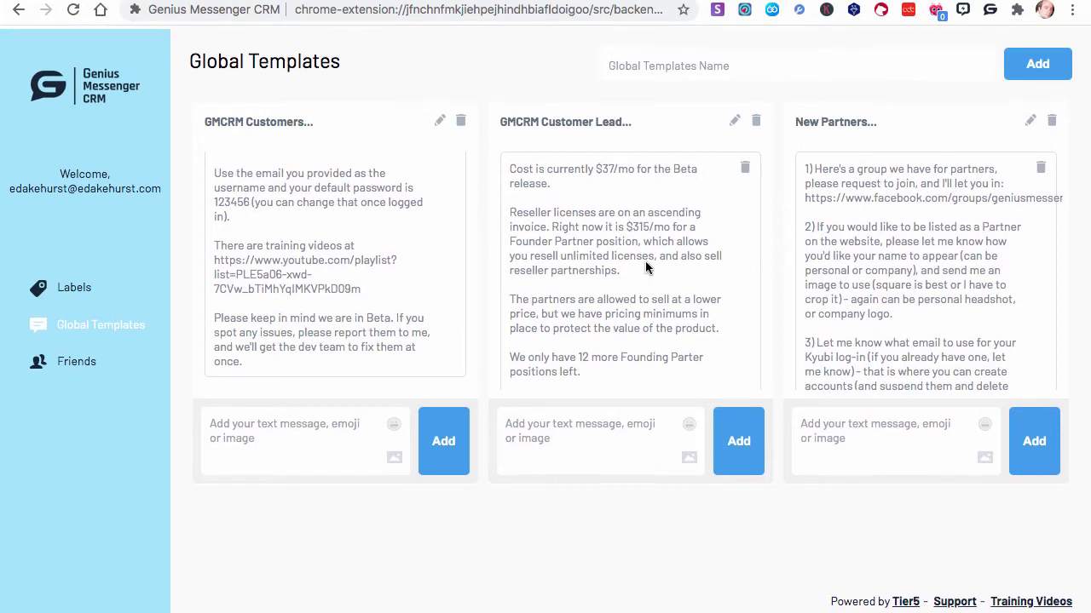
pyautogui.scroll(-3, 631, 201)
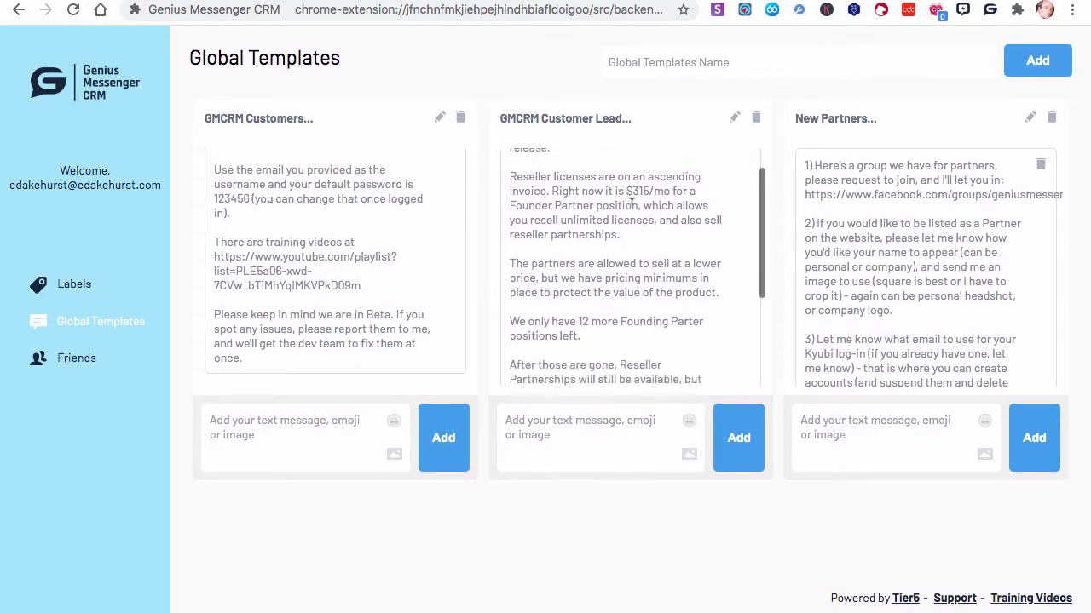
pyautogui.scroll(-1, 632, 201)
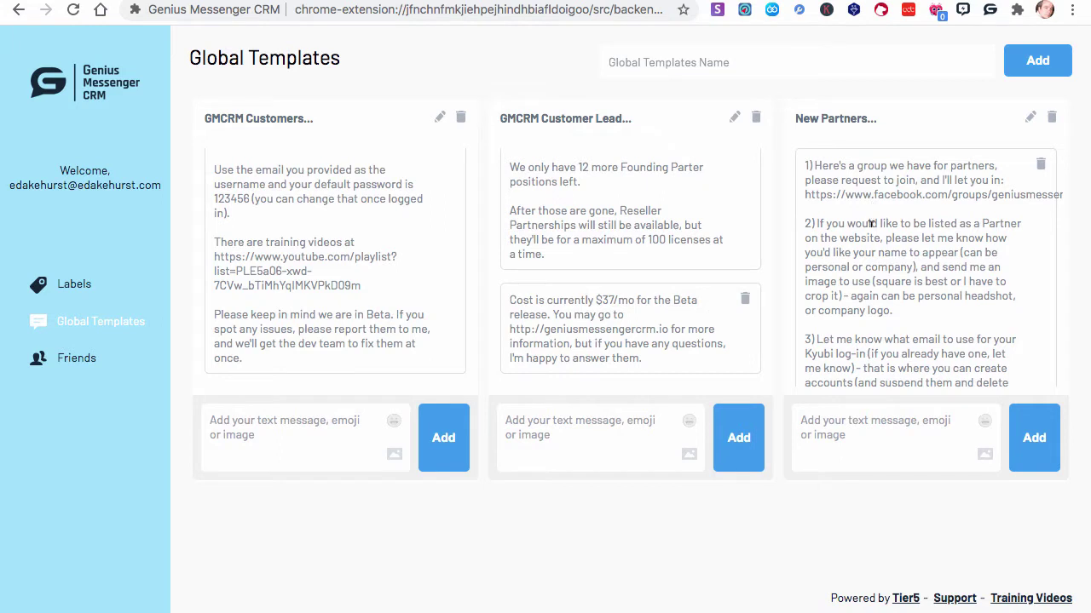
pyautogui.scroll(-1, 870, 223)
pyautogui.scroll(-10, 871, 223)
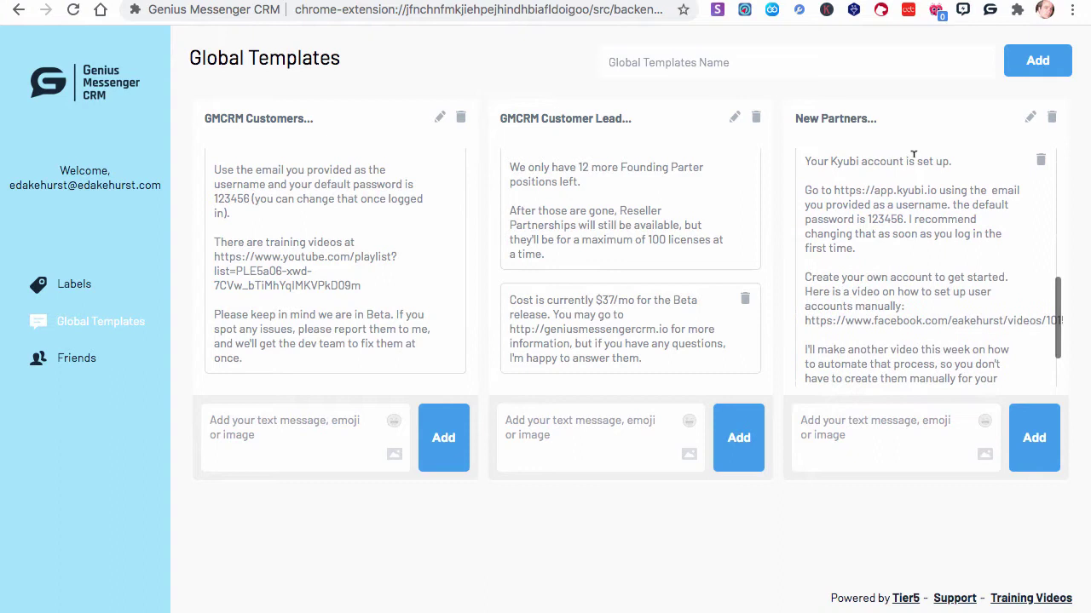
pyautogui.scroll(2, 899, 245)
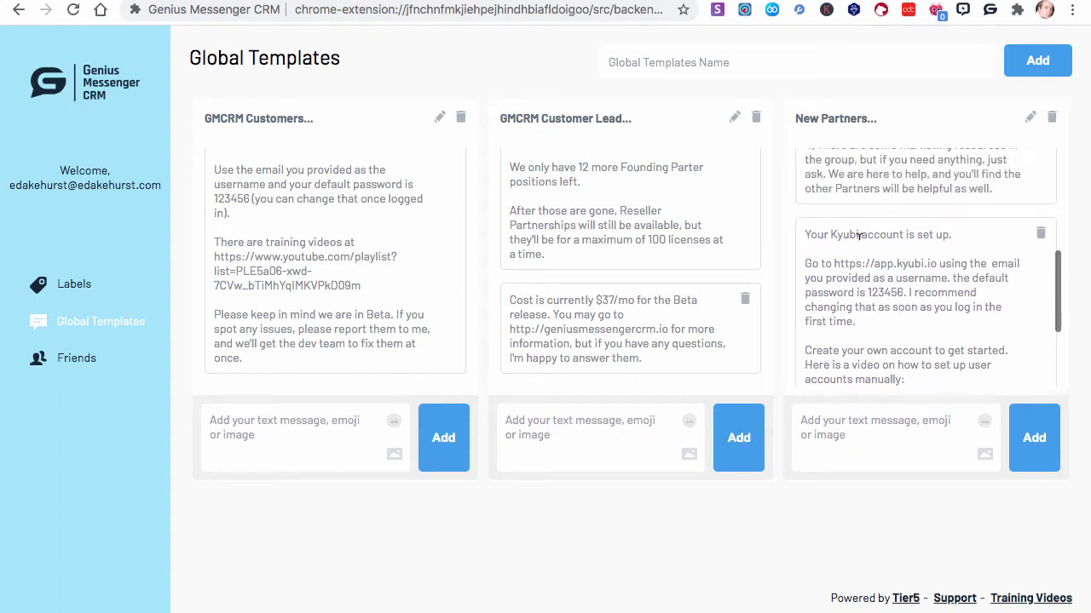
pyautogui.scroll(-3, 894, 273)
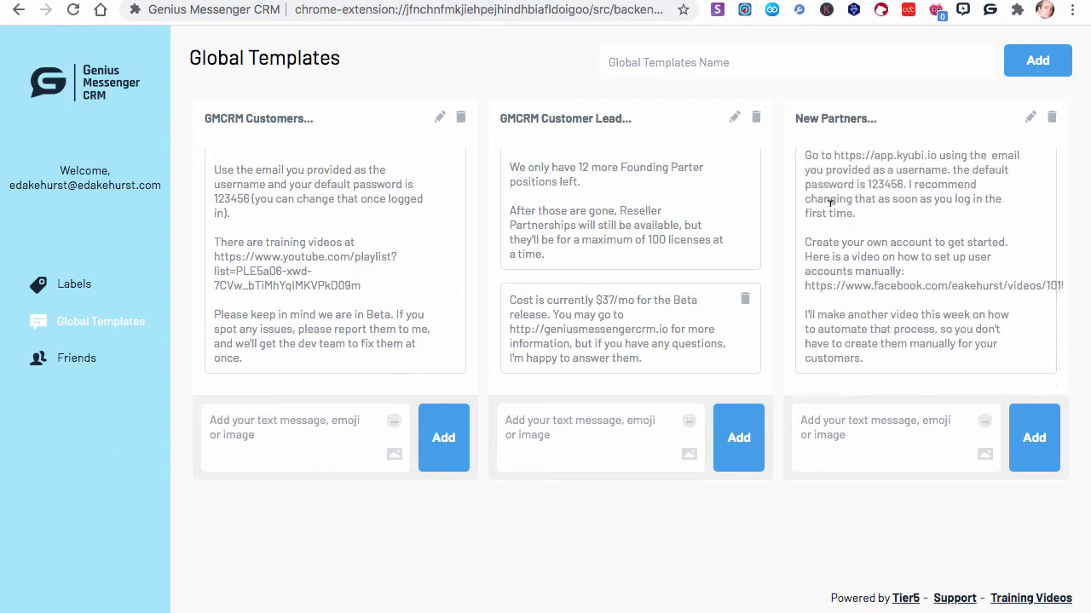
# - Create a new global template named "Genius Posts Customers"
pyautogui.click(665, 64)
pyautogui.write('Genius')
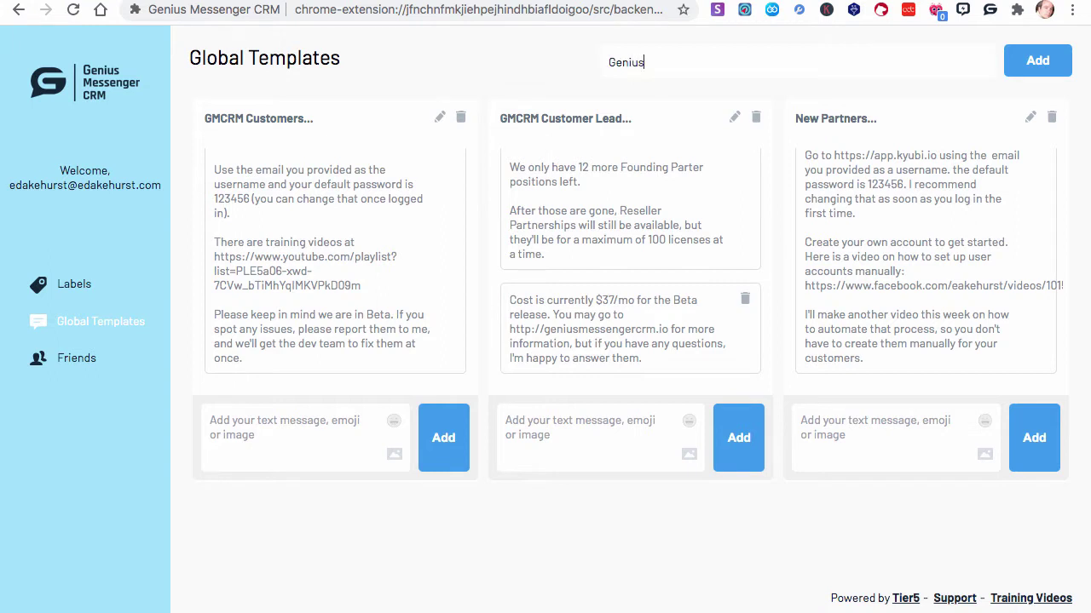
pyautogui.write(' Posts customers')
pyautogui.click(684, 62)
pyautogui.press('BackSpace')
pyautogui.write('C')
pyautogui.click(1020, 69)
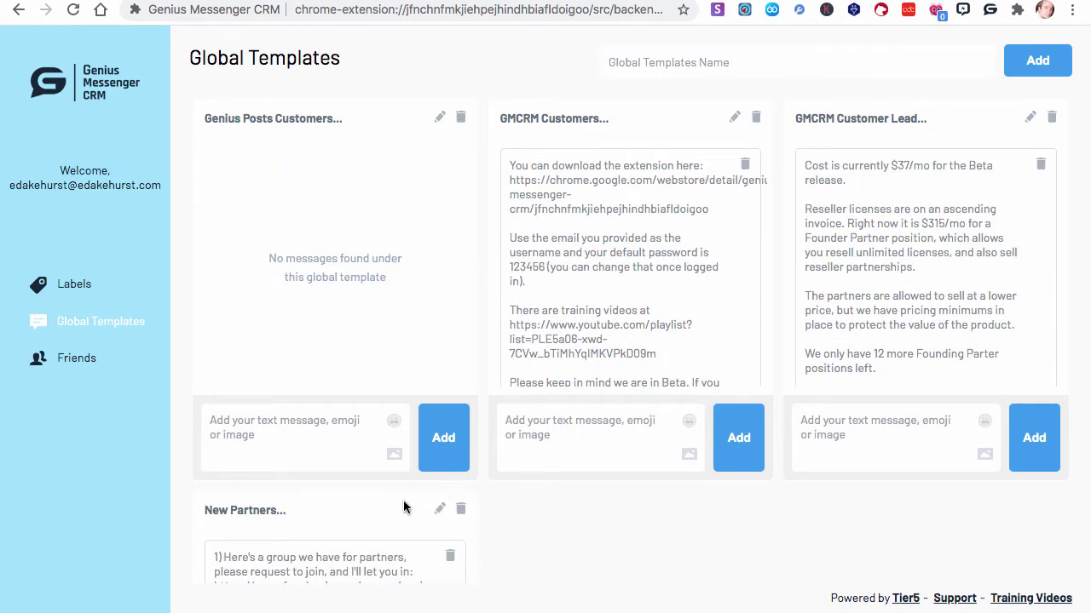
# - Add the message "Download your product here: LINK" to the Genius Posts Customers template
pyautogui.scroll(-2, 463, 452)
pyautogui.scroll(2, 467, 455)
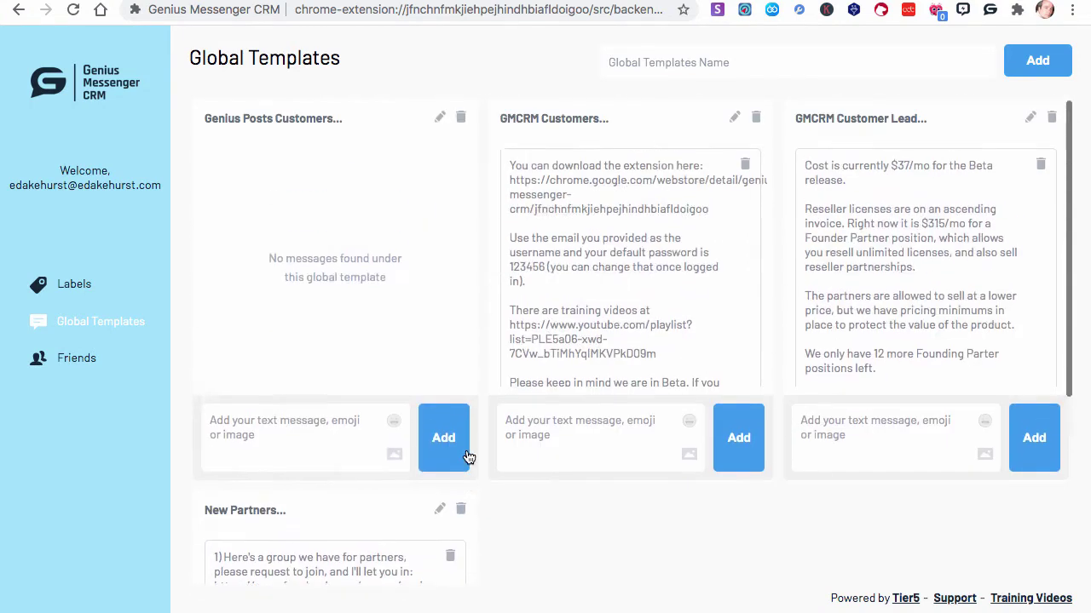
pyautogui.click(265, 426)
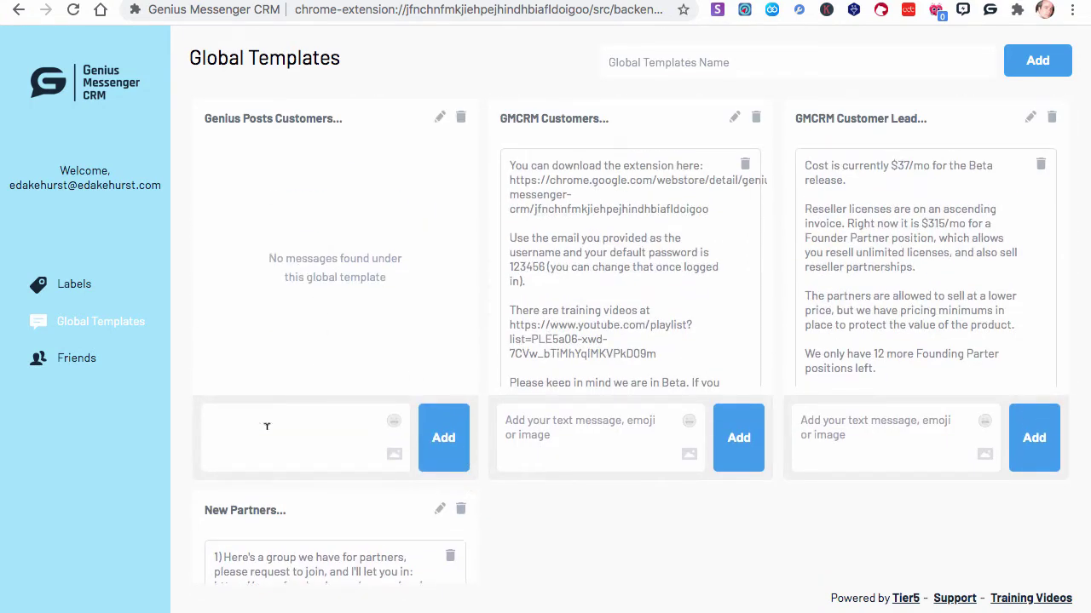
pyautogui.write('Download your product here: LI')
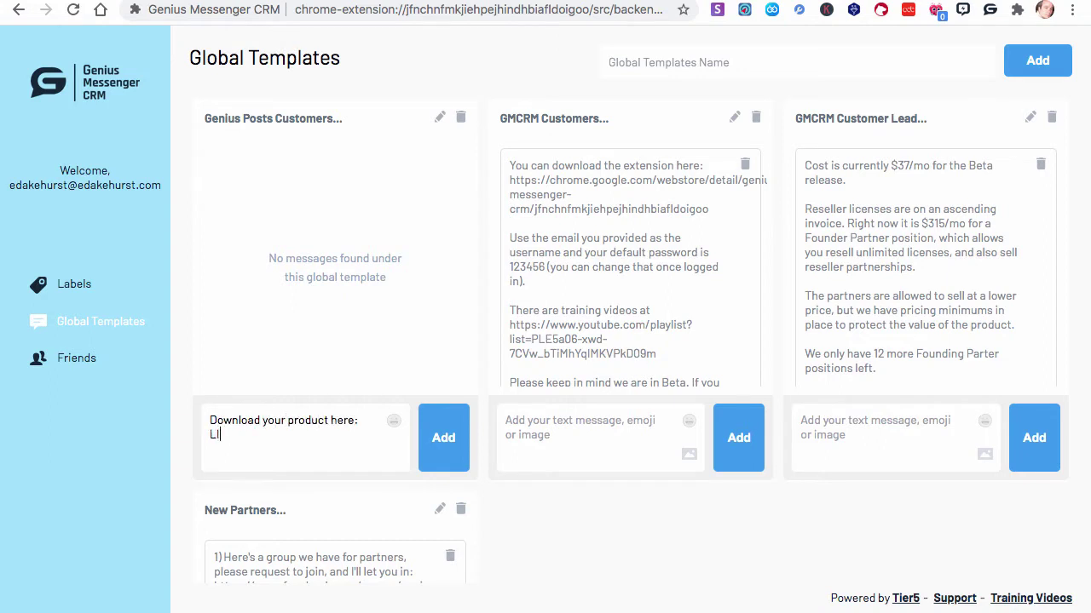
pyautogui.write('NK')
pyautogui.click(431, 436)
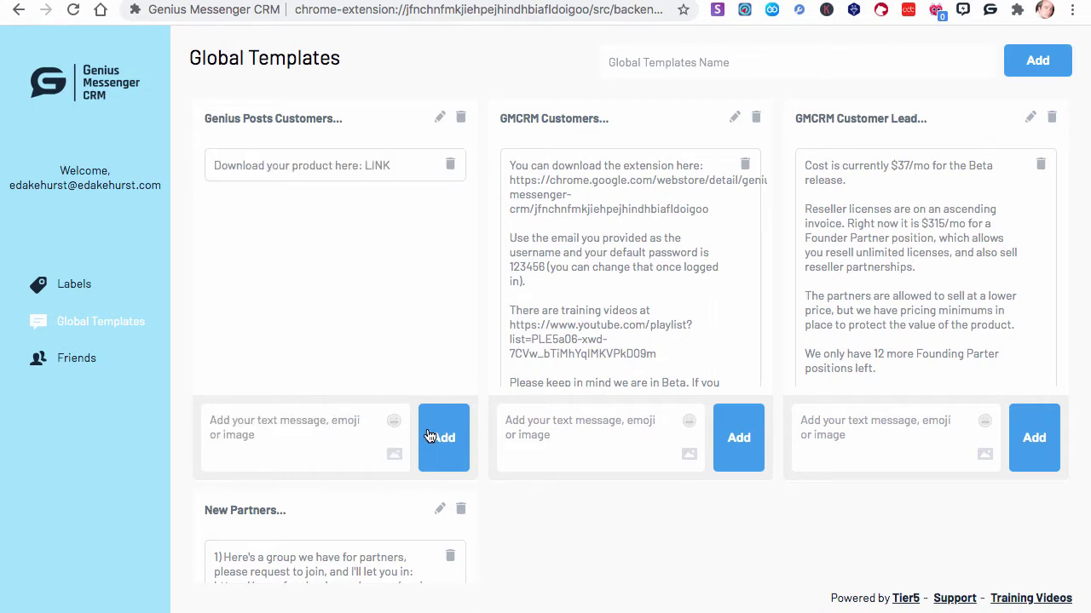
# - Add a second message, "Thanks!" followed by a grinning face emoji, to the Genius Posts Customers template
pyautogui.click(309, 432)
pyautogui.write('Thanks!')
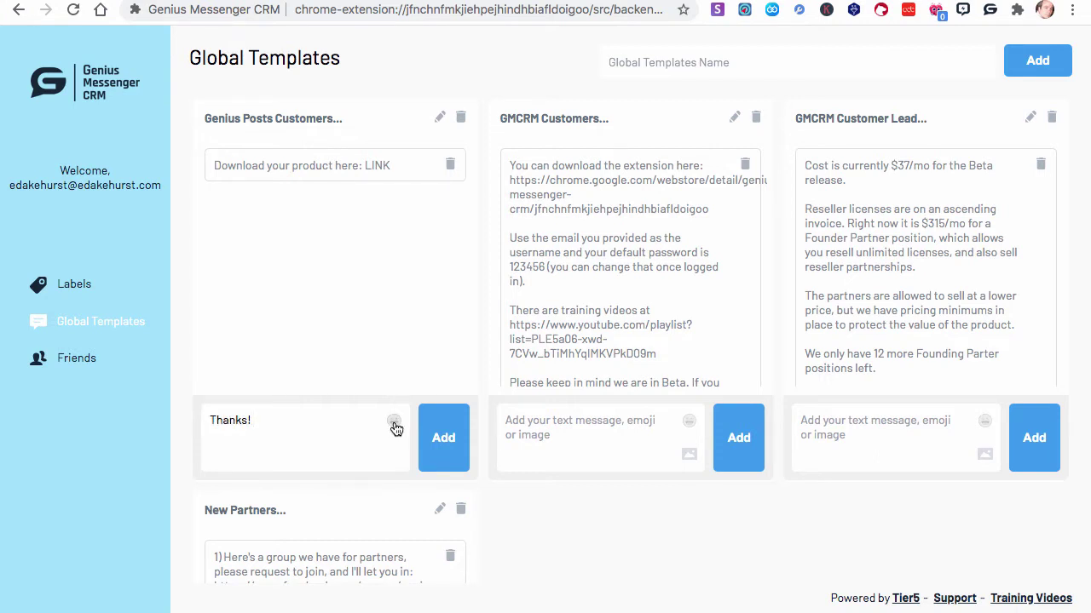
pyautogui.click(395, 428)
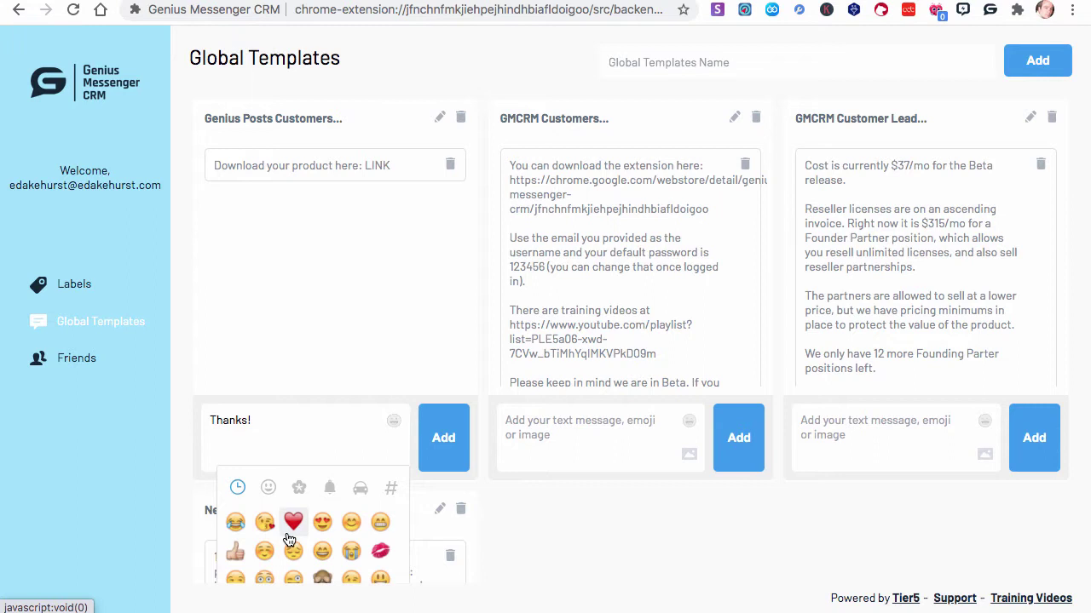
pyautogui.scroll(-3, 290, 539)
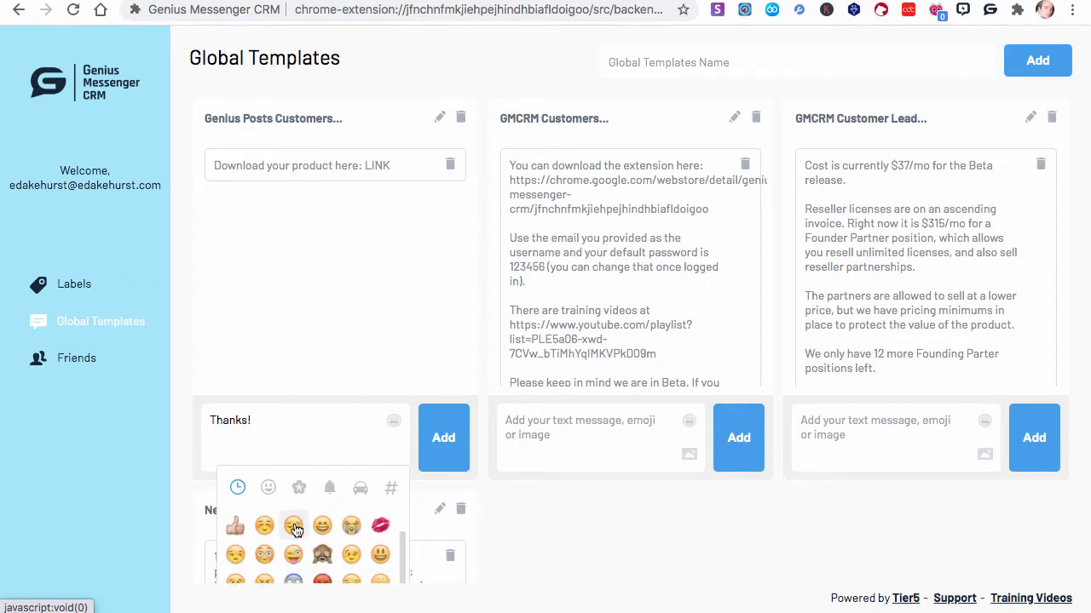
pyautogui.scroll(-1, 294, 529)
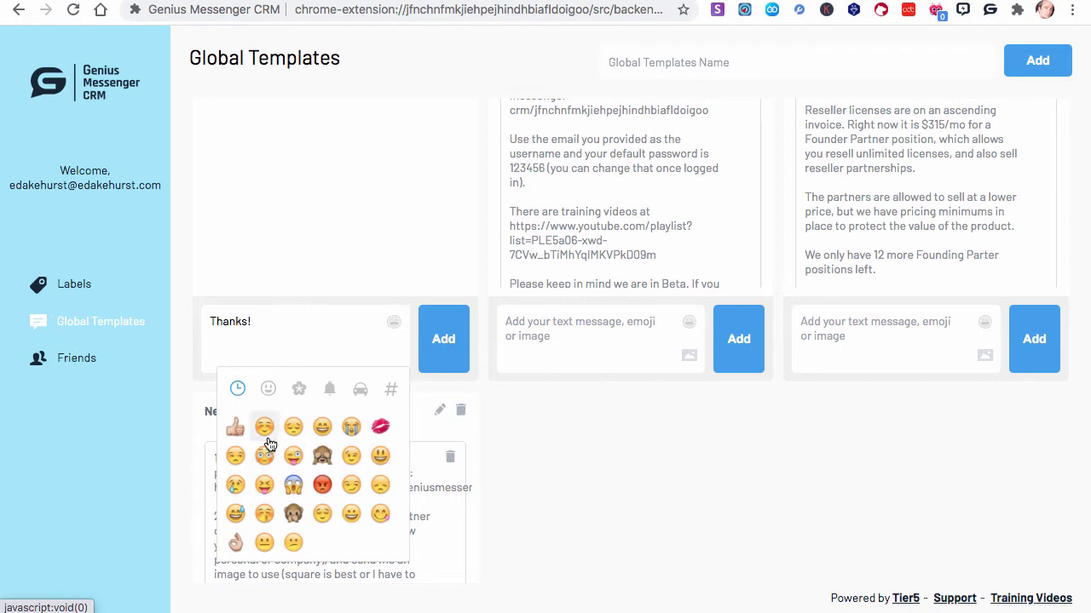
pyautogui.click(335, 509)
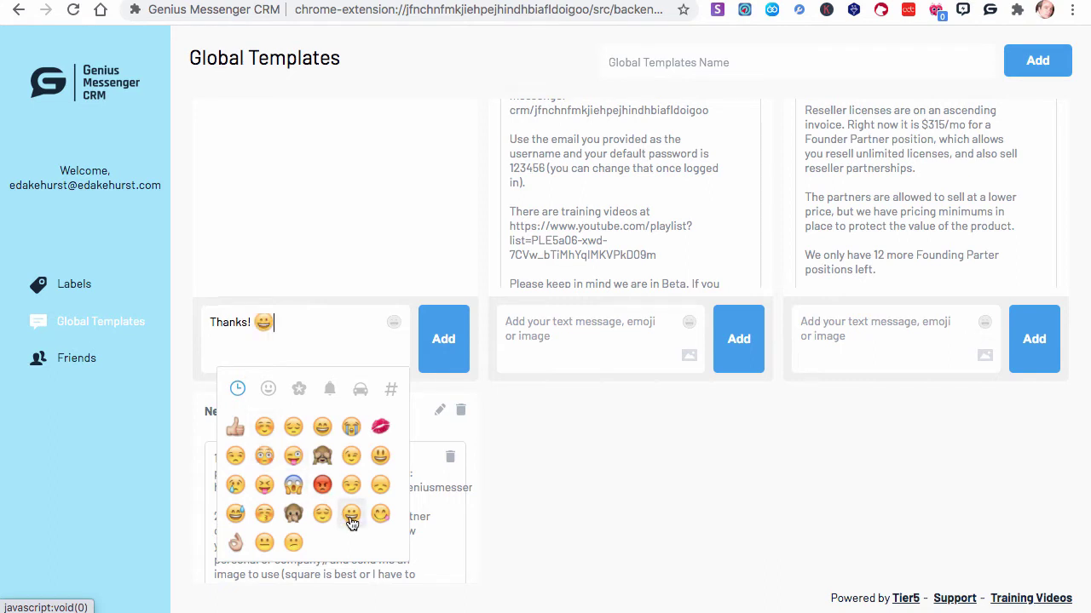
pyautogui.click(444, 360)
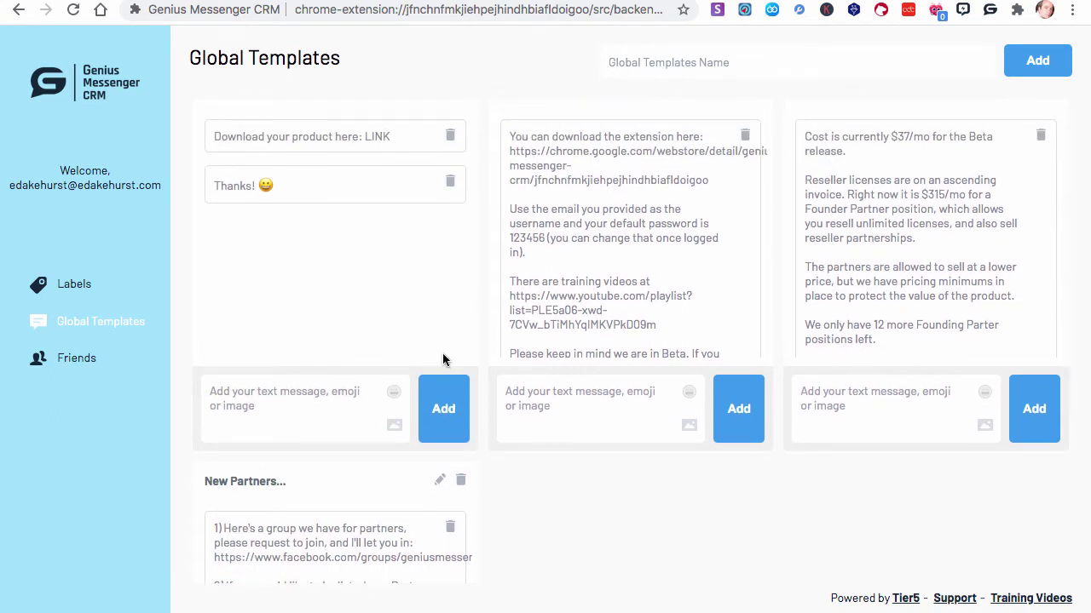
# - Add the image GMCRM_Box_URL.png from the Logo files ad Marketing Images folder as a message in the Genius Posts Customers template
pyautogui.click(393, 427)
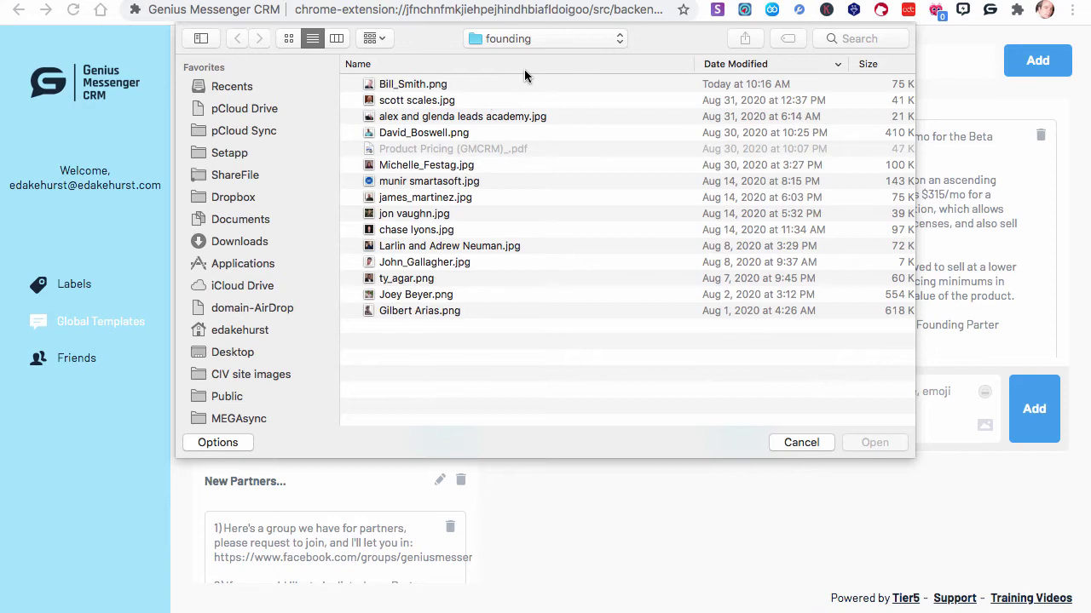
pyautogui.click(619, 41)
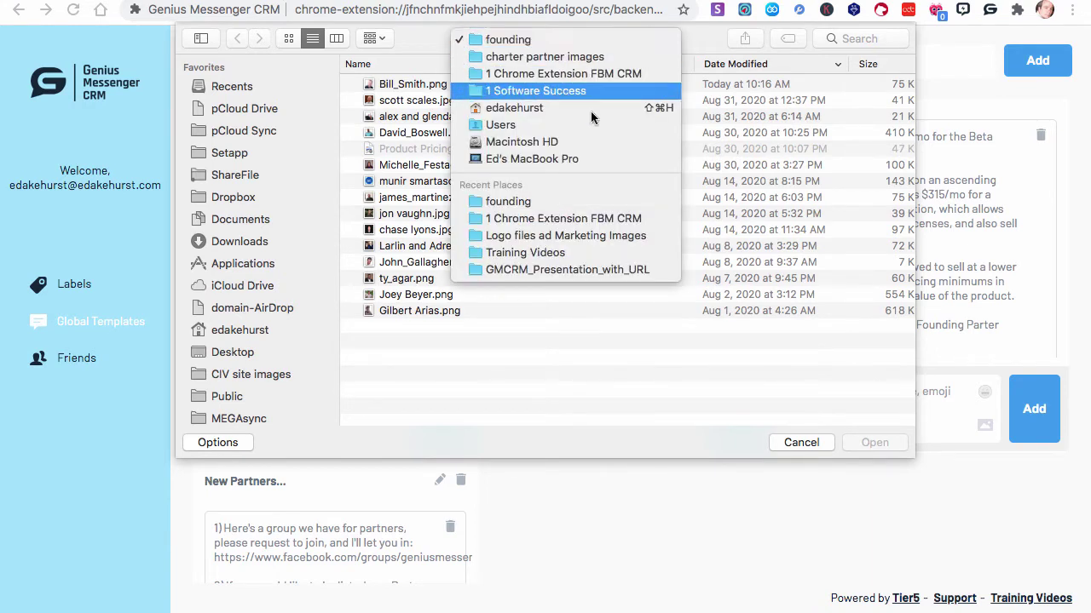
pyautogui.click(544, 213)
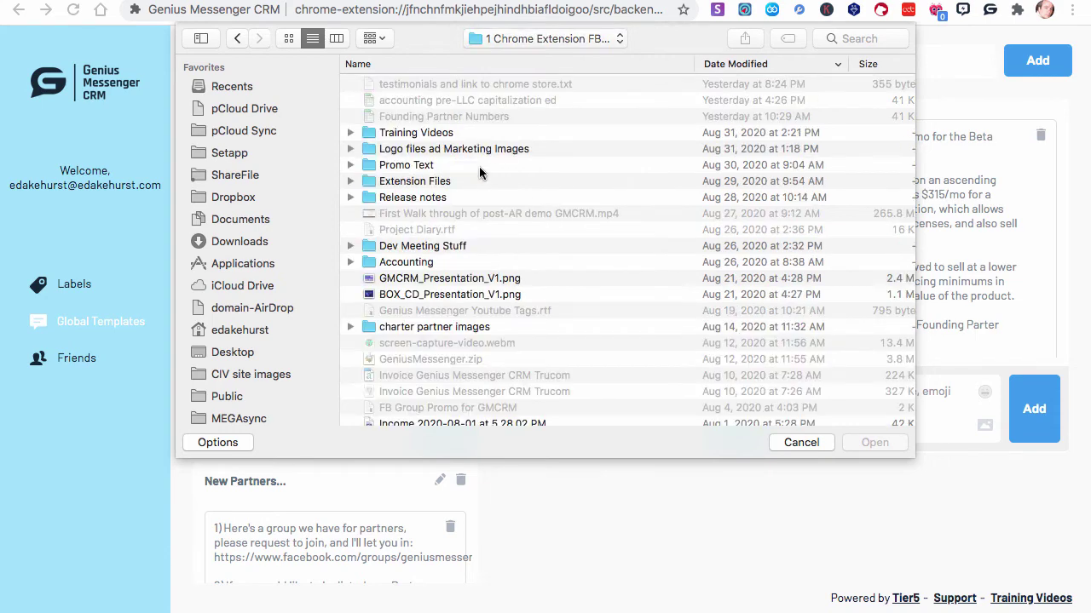
pyautogui.scroll(2, 479, 166)
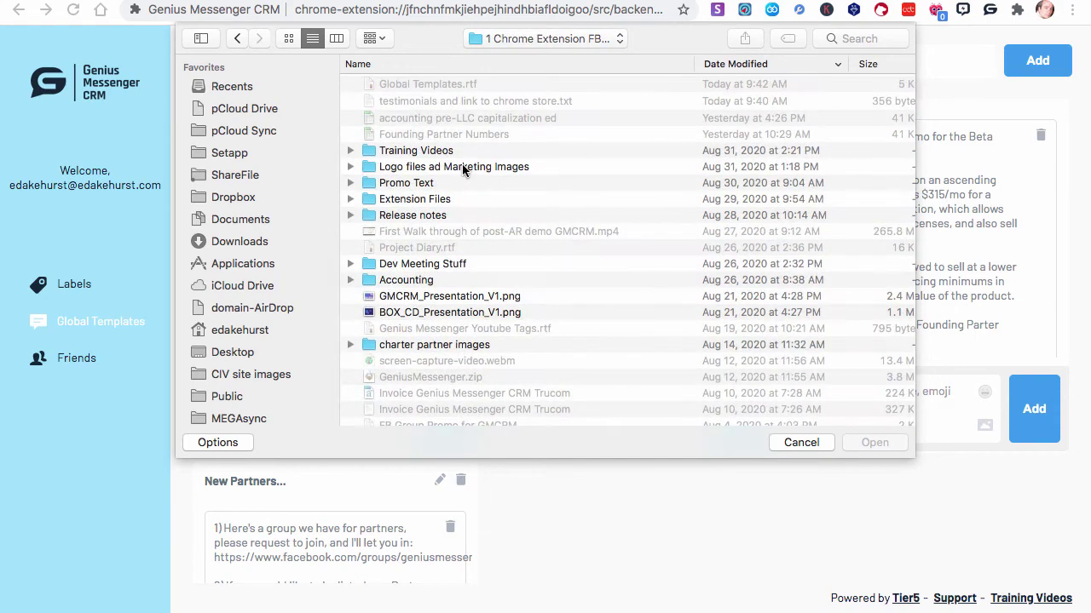
pyautogui.doubleClick(462, 166)
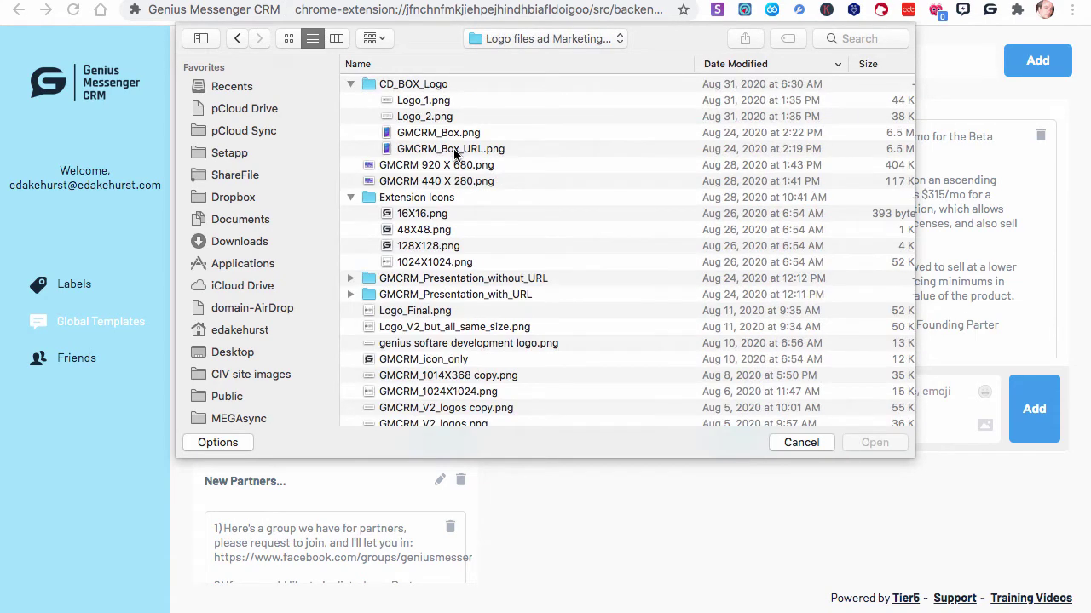
pyautogui.doubleClick(455, 150)
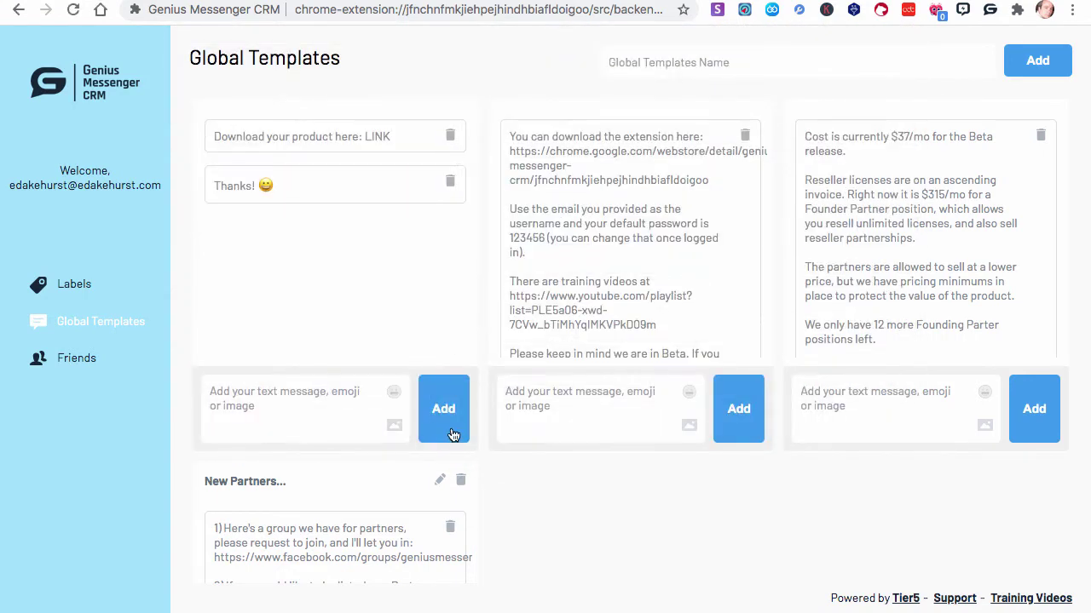
pyautogui.click(453, 435)
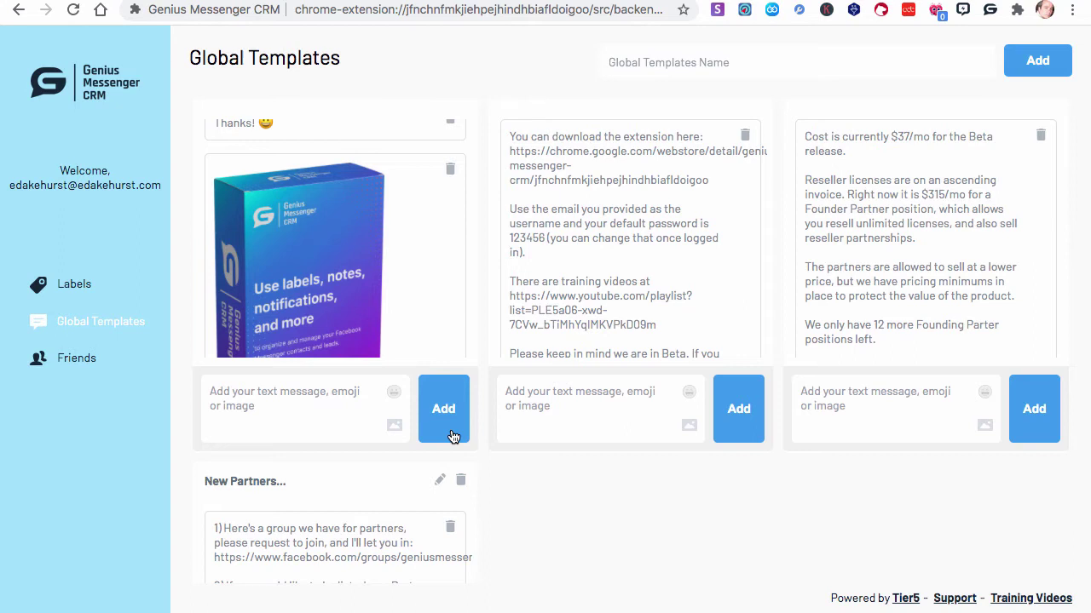
# - Review the text, emoji and image messages saved in the Genius Posts Customers template
pyautogui.click(649, 61)
pyautogui.scroll(-2, 298, 313)
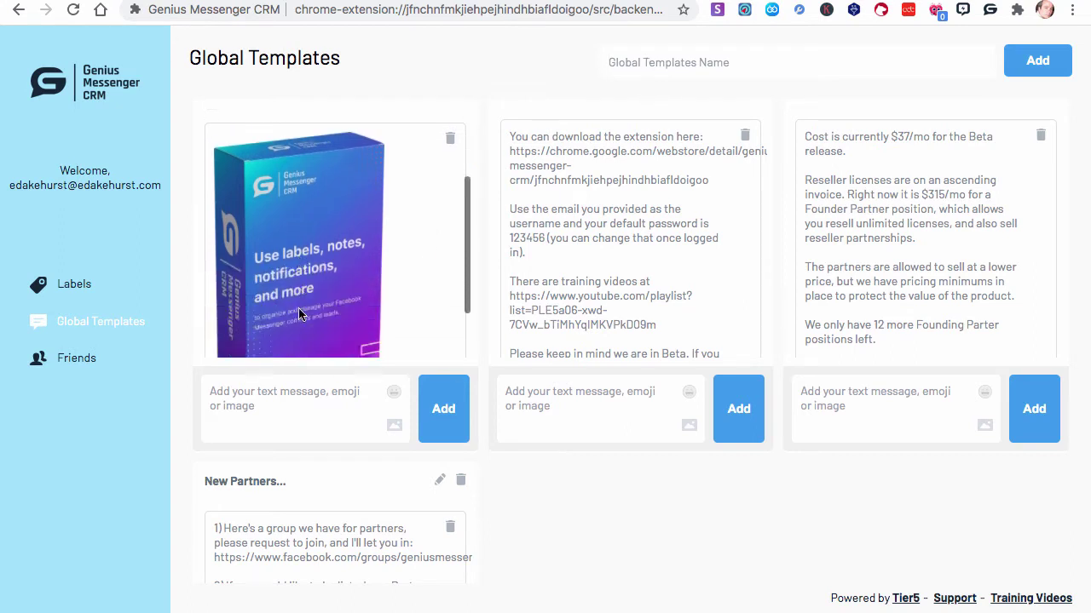
pyautogui.moveTo(462, 290); pyautogui.dragTo(460, 226)
pyautogui.scroll(1, 369, 204)
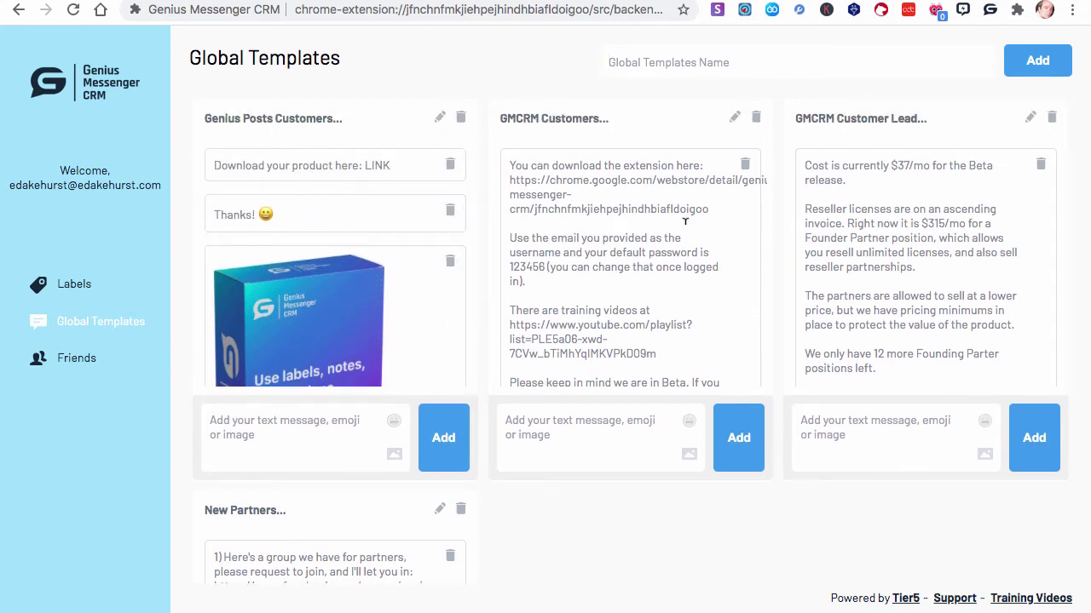
pyautogui.scroll(-2, 351, 337)
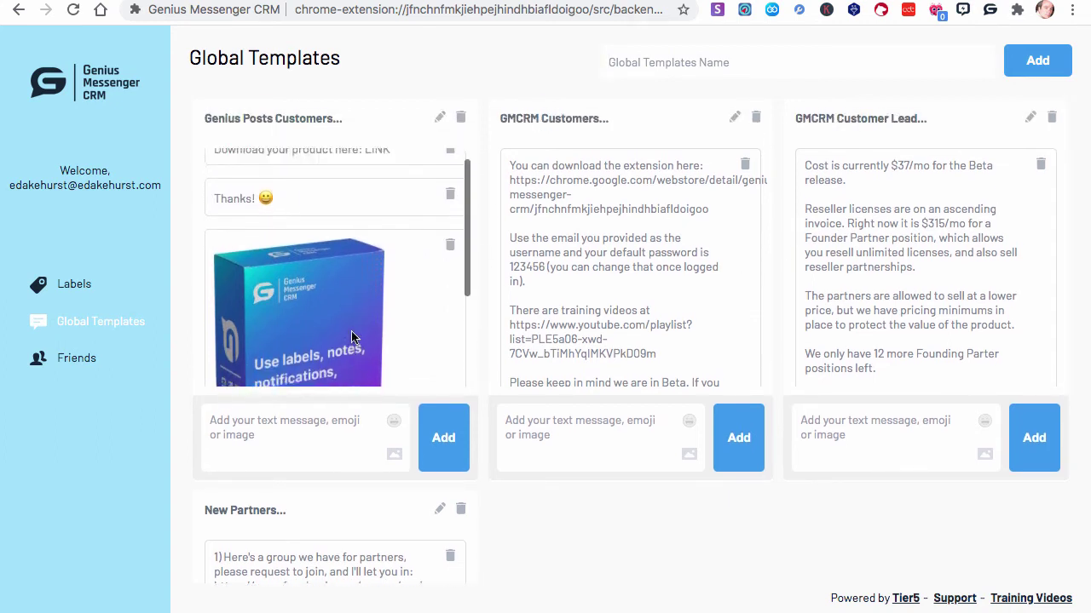
pyautogui.click(441, 118)
pyautogui.click(458, 122)
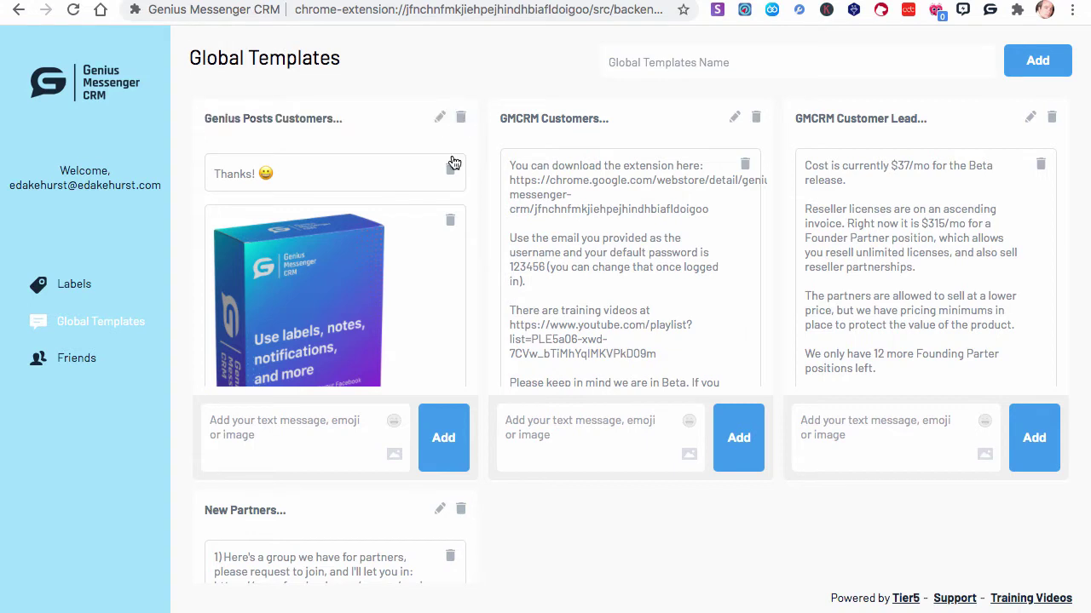
pyautogui.scroll(-1, 552, 252)
pyautogui.scroll(1, 555, 254)
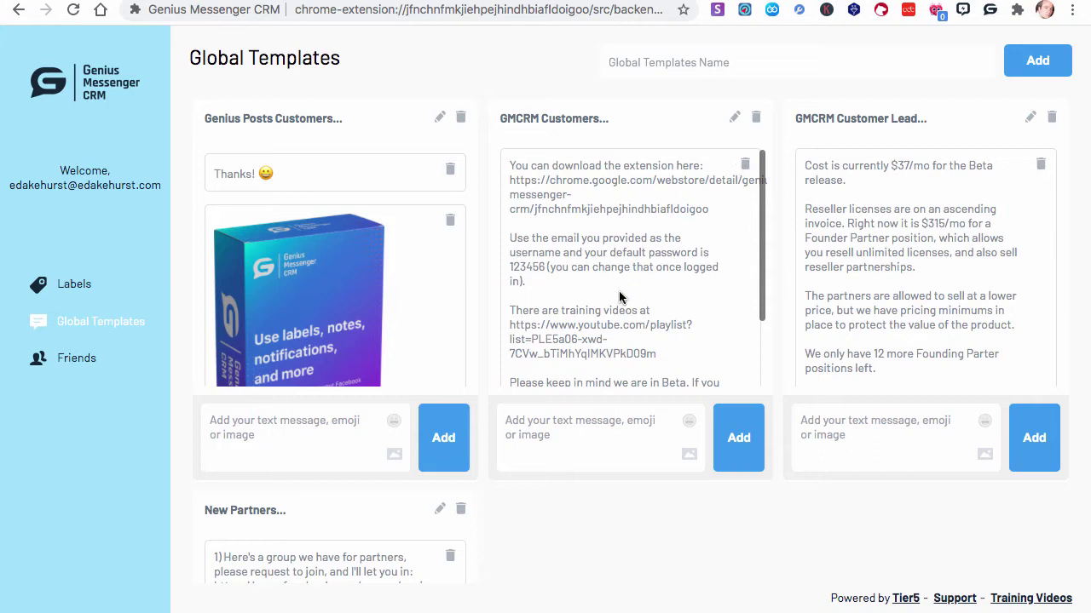
# - Examine the messages saved in the GMCRM Customers and New Partners templates on the Global Templates page
pyautogui.moveTo(509, 166); pyautogui.dragTo(576, 239)
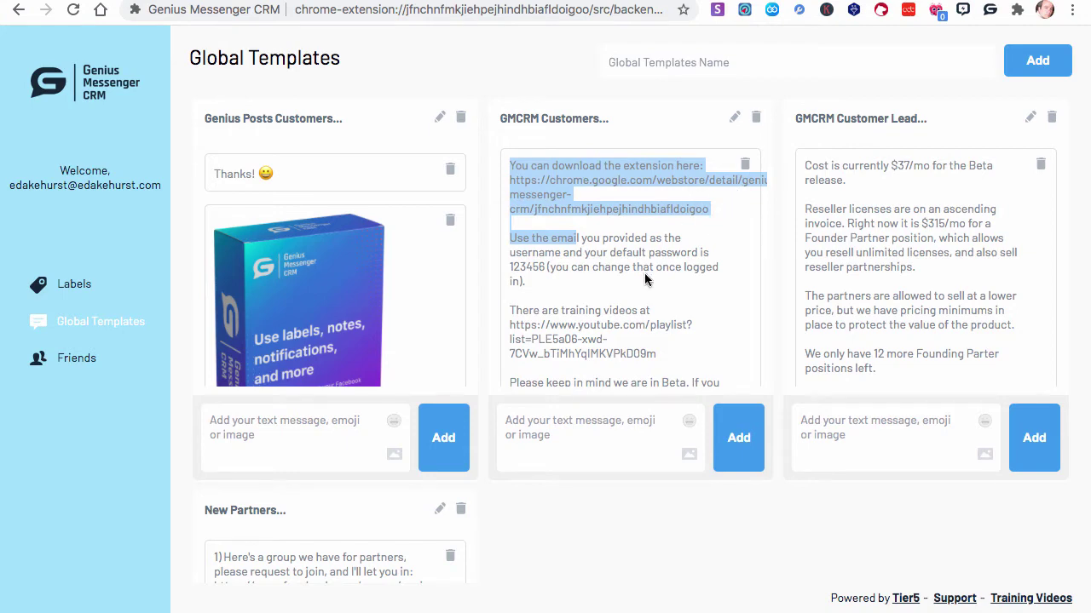
pyautogui.scroll(-2, 644, 275)
pyautogui.scroll(2, 637, 246)
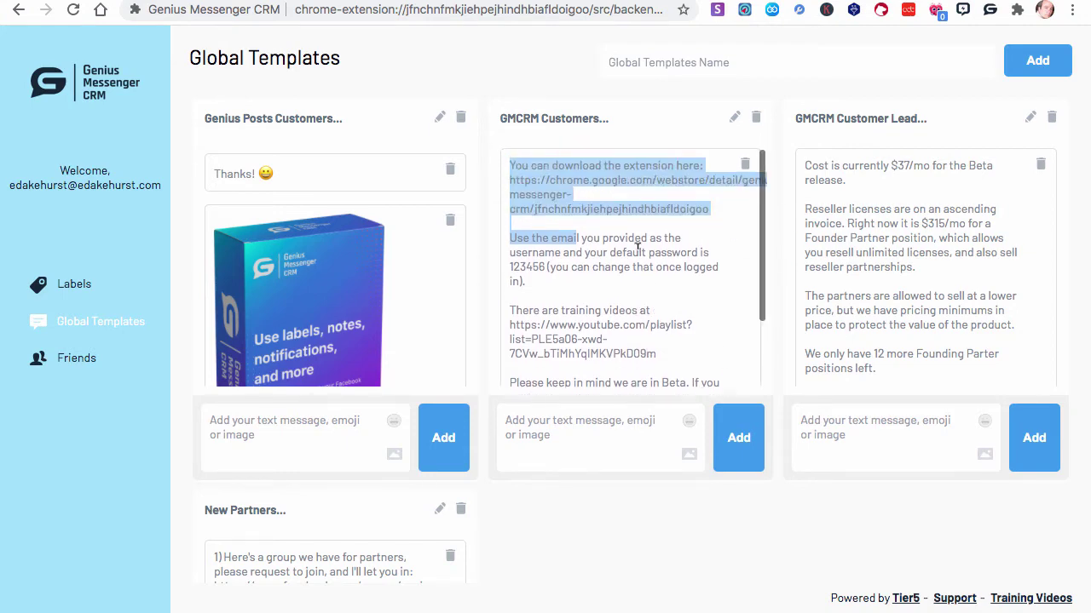
pyautogui.scroll(-2, 637, 244)
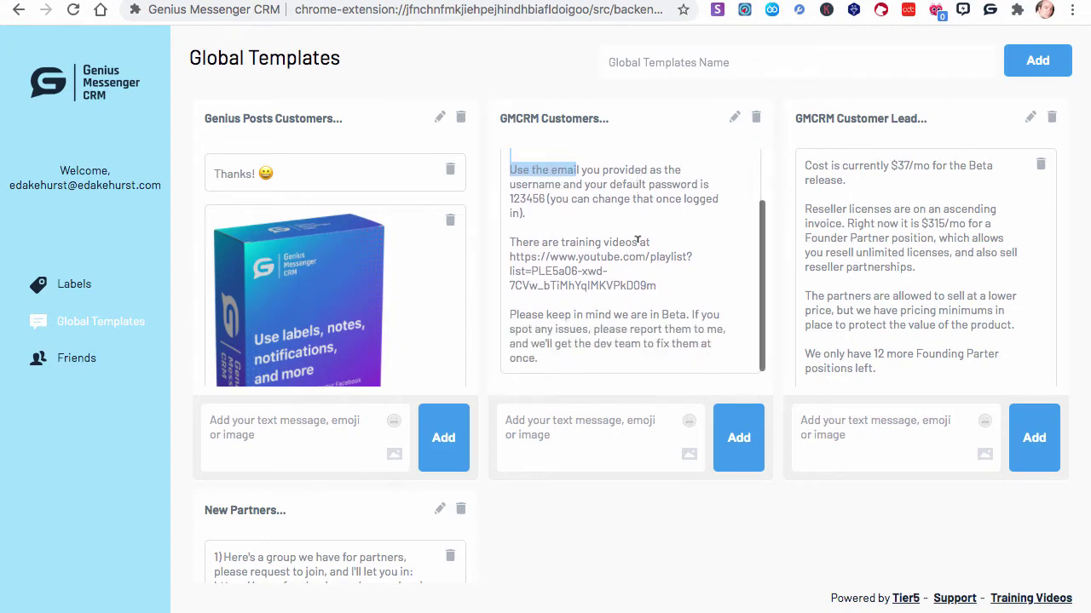
pyautogui.scroll(-2, 426, 256)
pyautogui.scroll(-3, 555, 426)
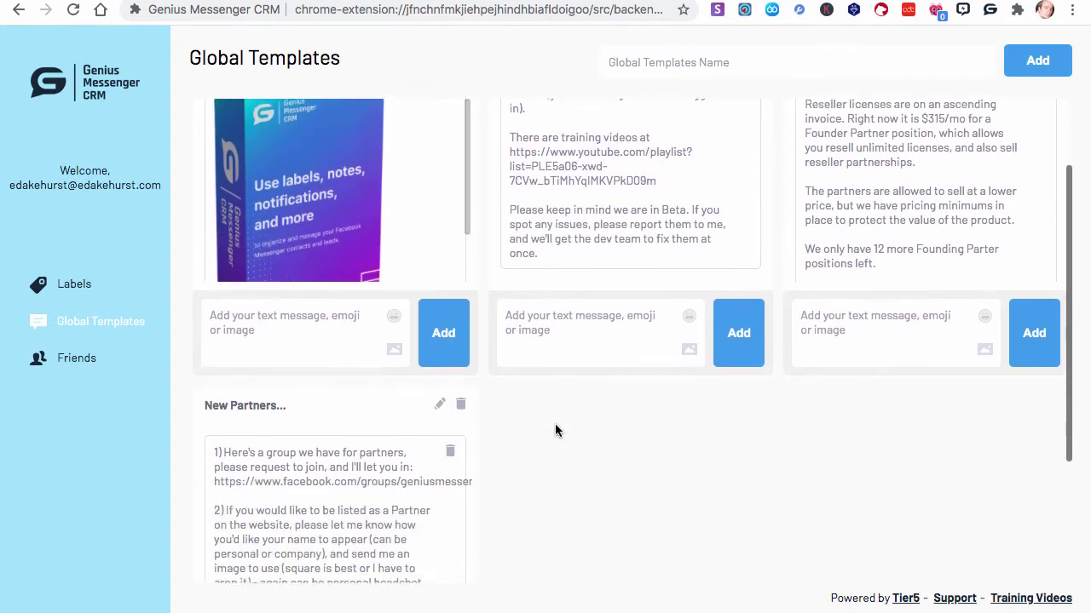
pyautogui.scroll(-3, 555, 430)
pyautogui.scroll(-1, 554, 430)
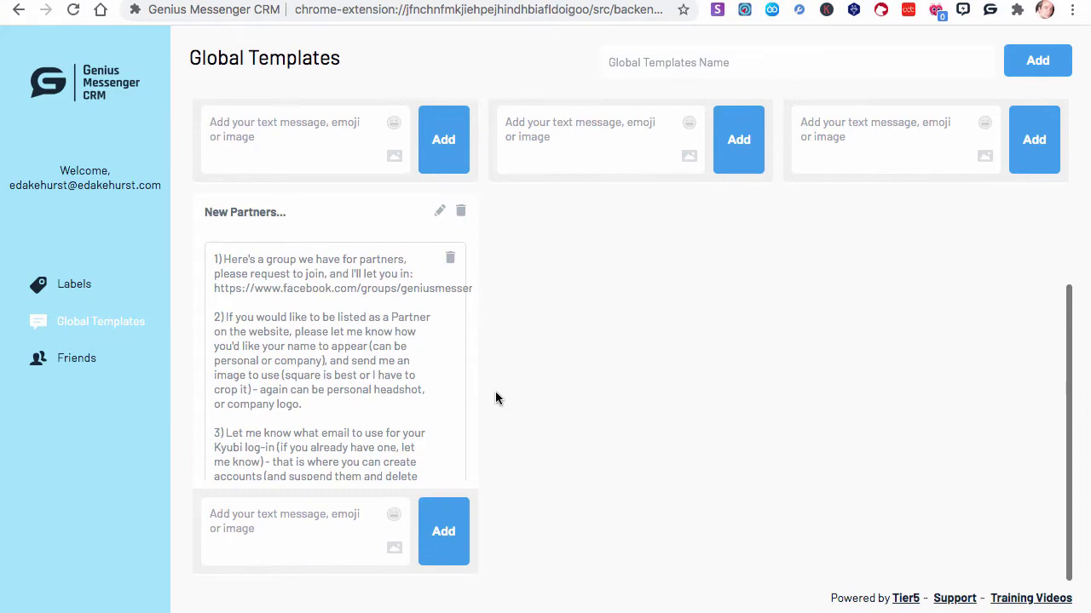
pyautogui.scroll(-5, 324, 362)
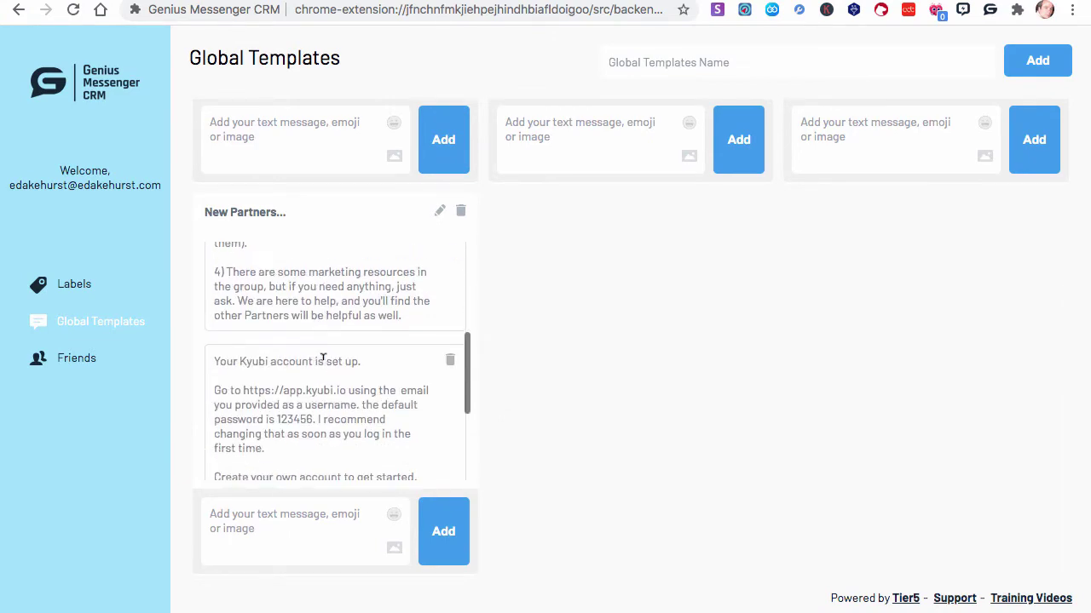
pyautogui.scroll(5, 323, 358)
pyautogui.scroll(2, 480, 347)
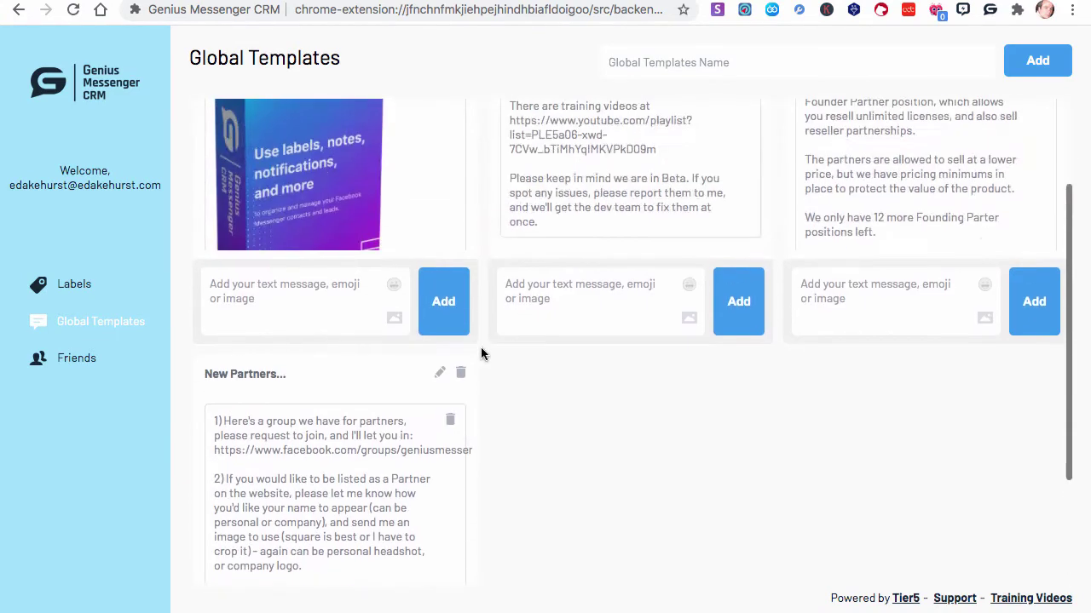
pyautogui.scroll(1, 481, 347)
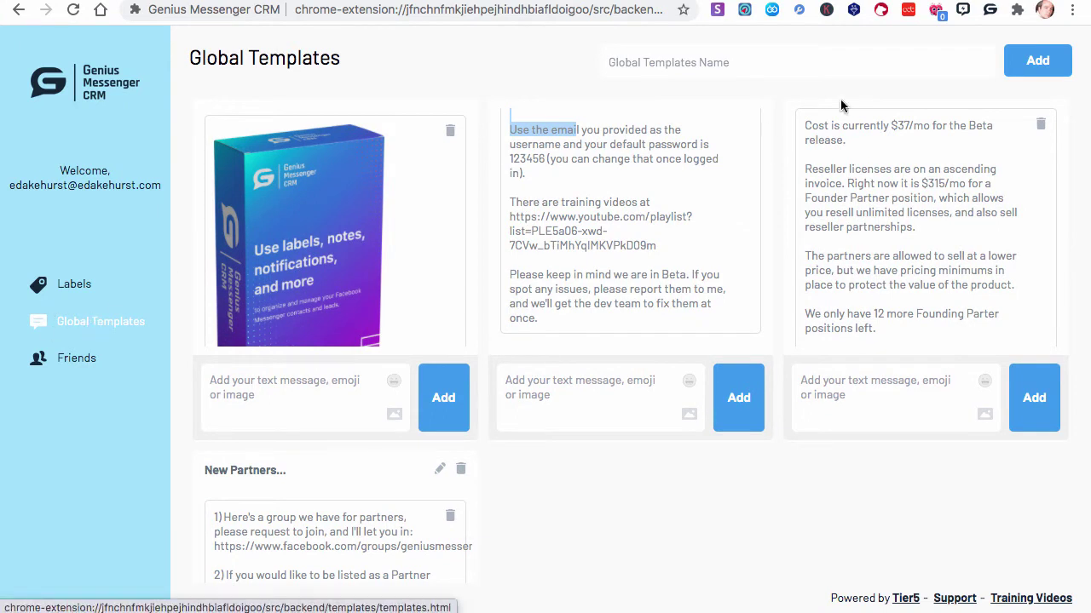
# - In the extension popup, open the first GM CRM Founding Partners contact's notes and show the global templates available there
pyautogui.click(989, 11)
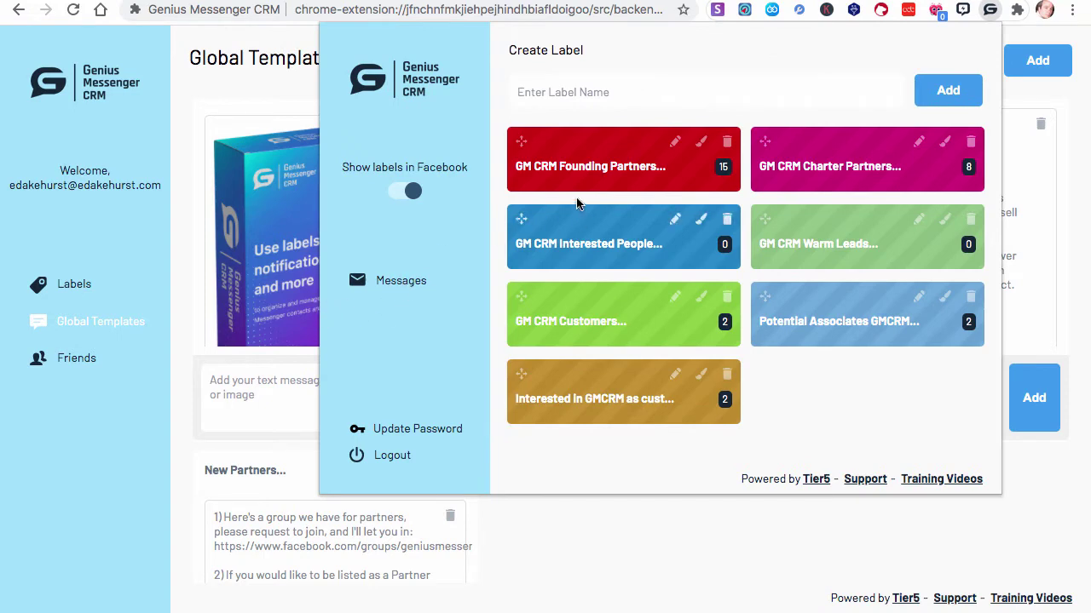
pyautogui.click(600, 176)
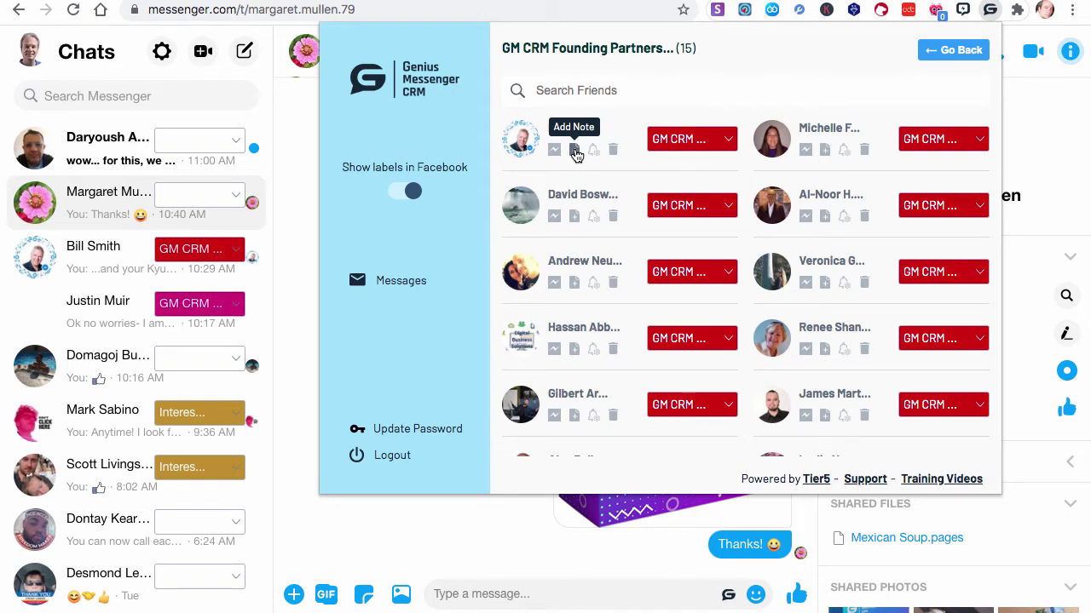
pyautogui.click(576, 151)
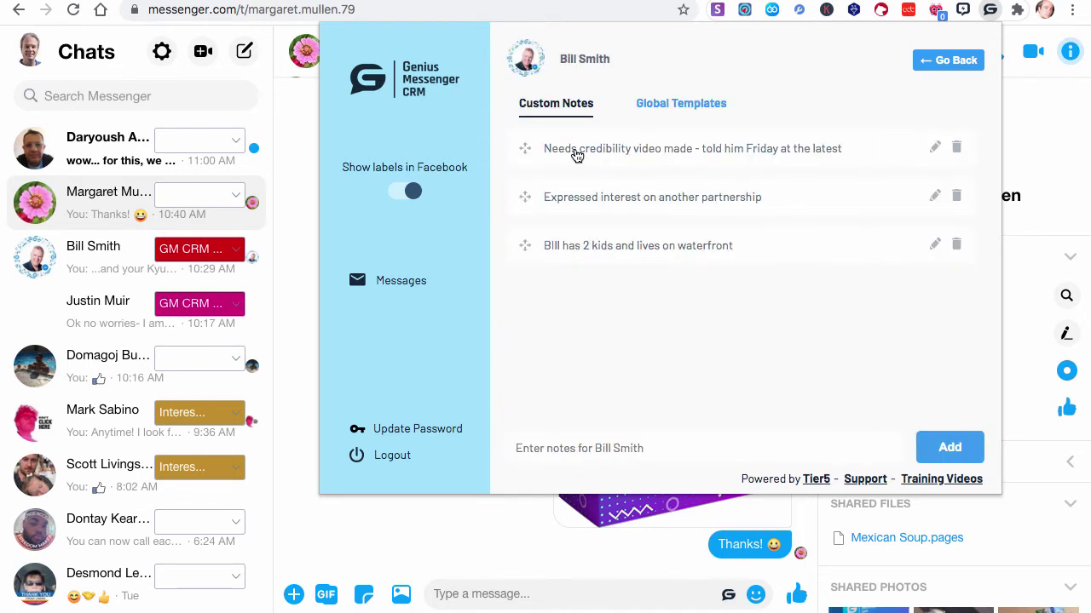
pyautogui.click(662, 113)
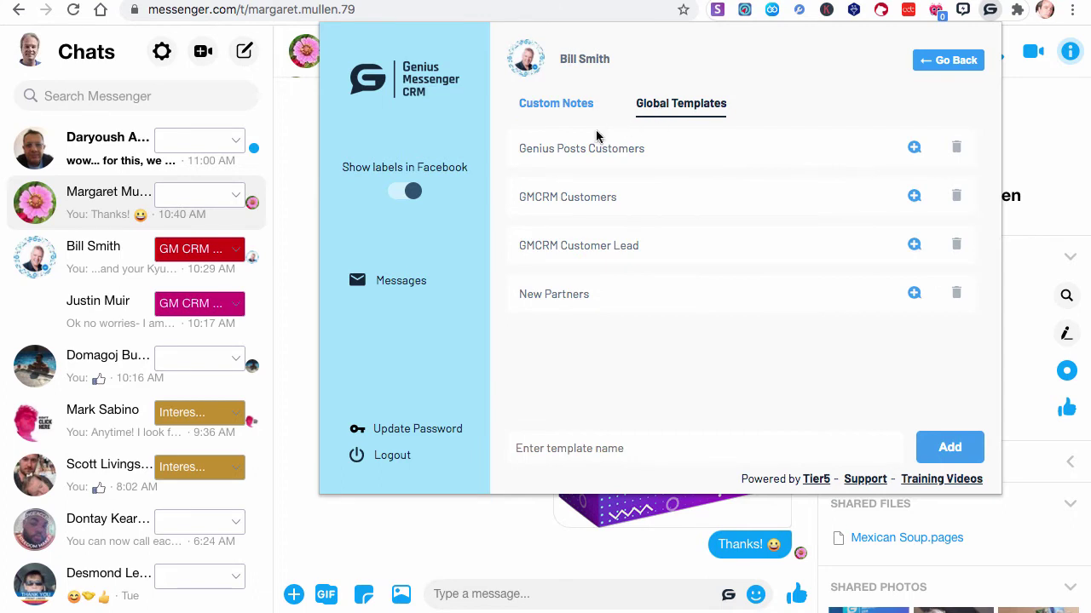
# - Review the messages of the Genius Posts Customers template from the contact's global templates, then return to the template list
pyautogui.click(914, 149)
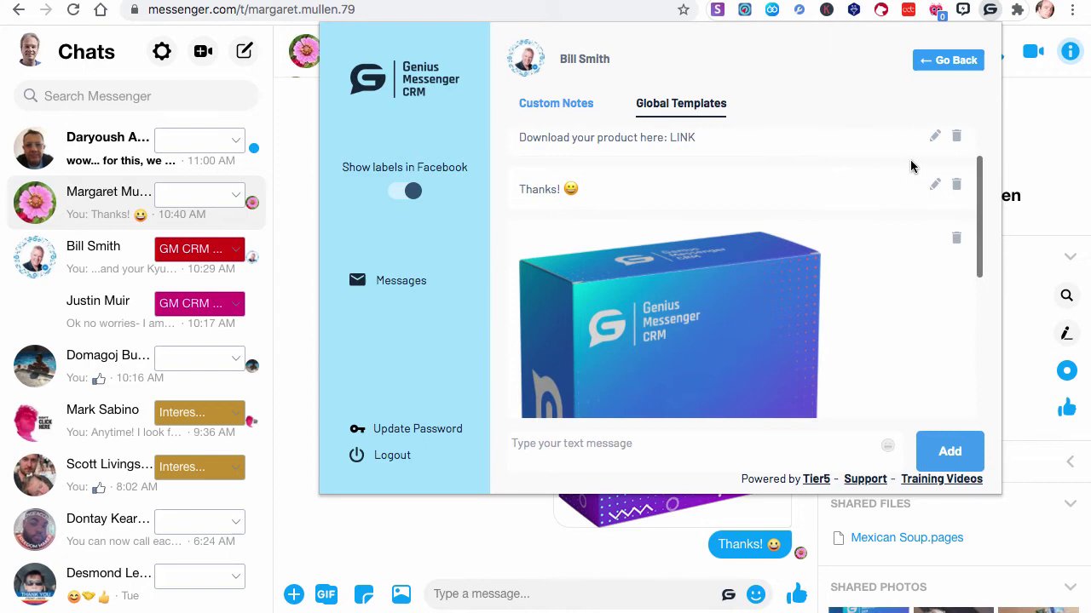
pyautogui.scroll(-5, 728, 290)
pyautogui.scroll(5, 729, 289)
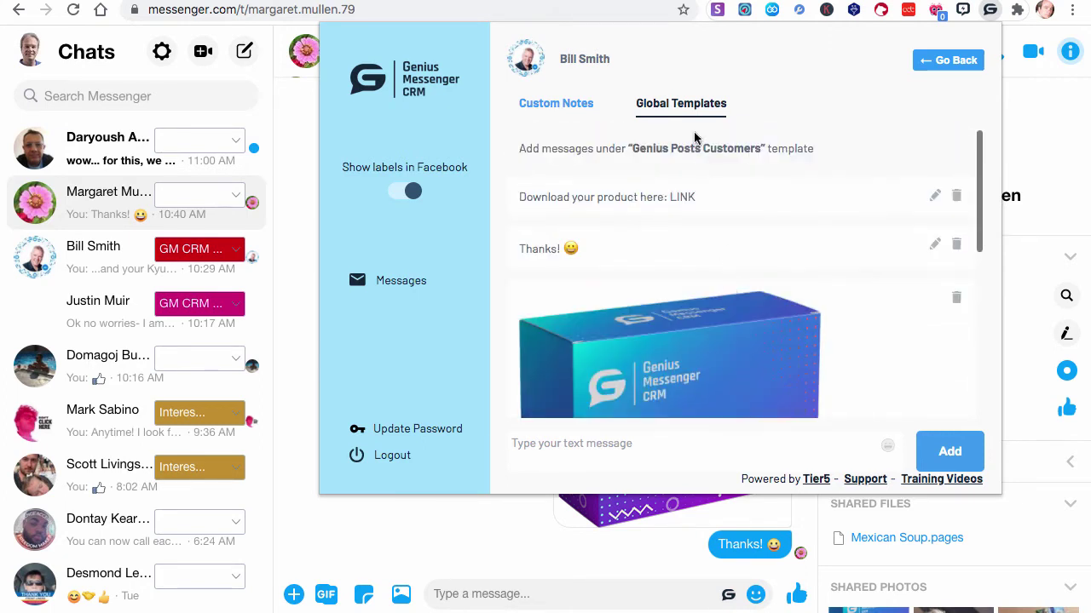
pyautogui.click(938, 60)
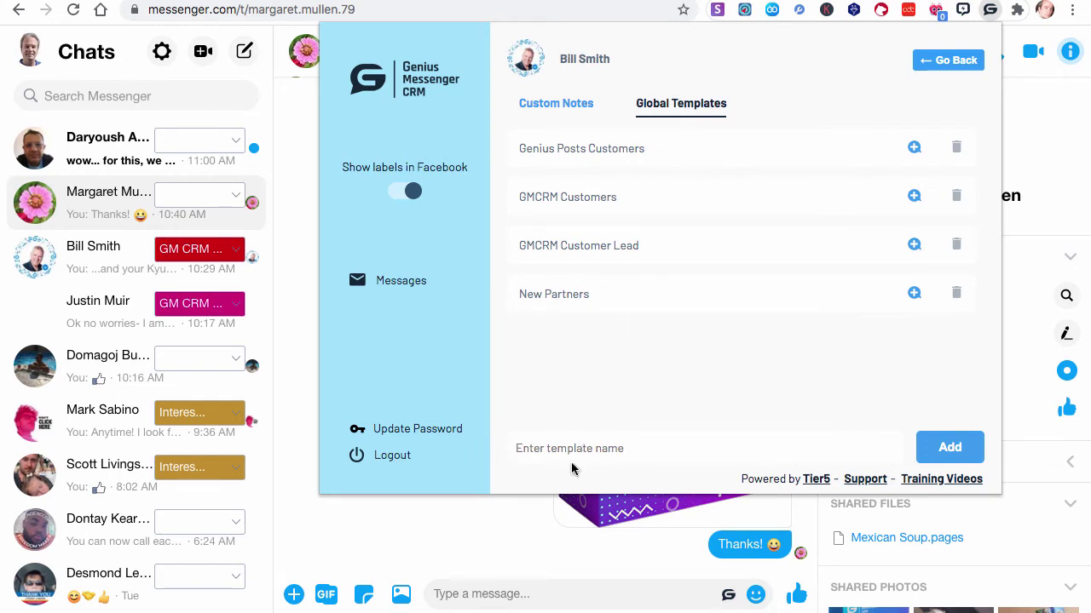
pyautogui.click(914, 149)
pyautogui.scroll(-3, 694, 394)
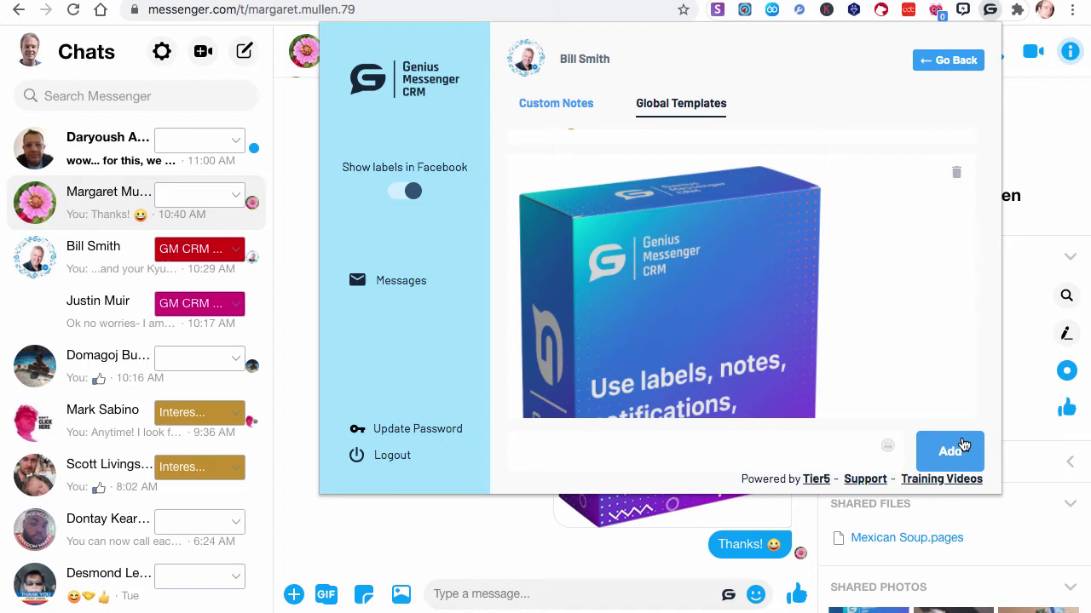
pyautogui.scroll(-5, 701, 310)
pyautogui.scroll(5, 747, 239)
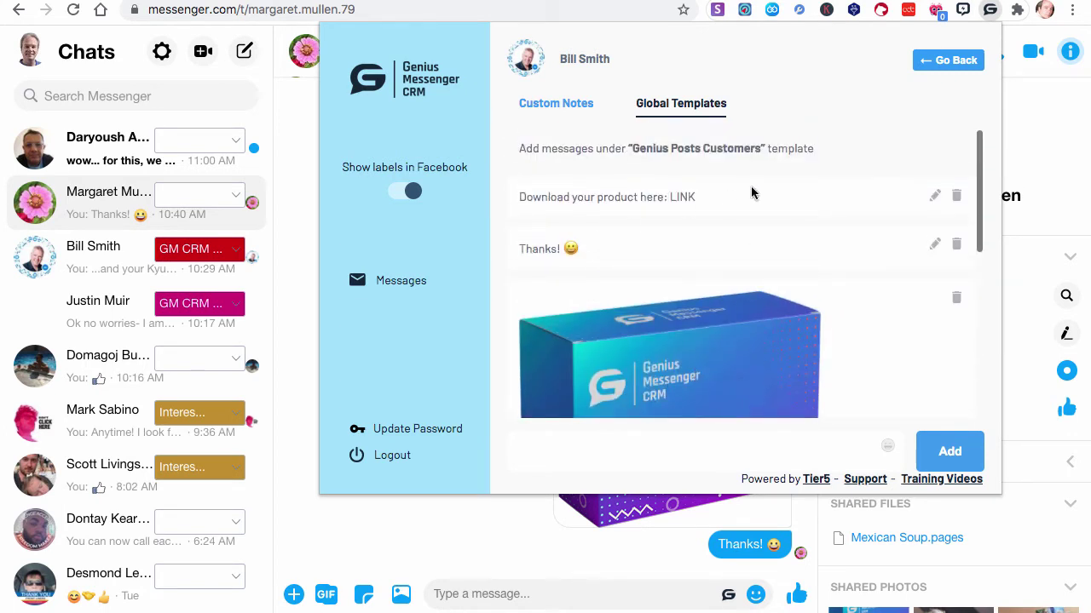
pyautogui.click(956, 63)
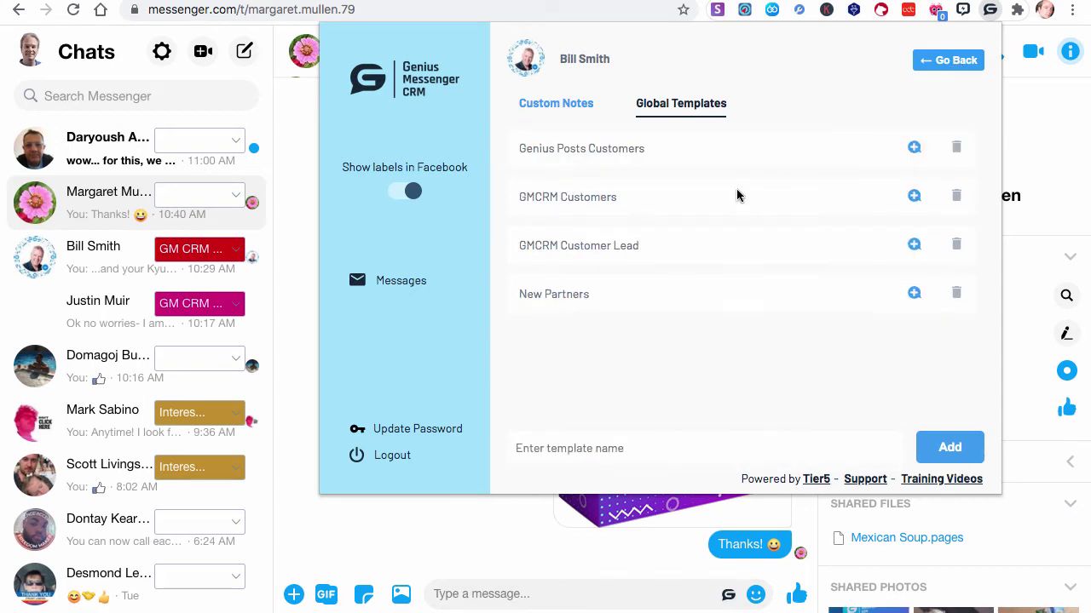
# - View the contact's custom notes, then reopen the extension popup to show its label overview
pyautogui.click(555, 105)
pyautogui.click(562, 113)
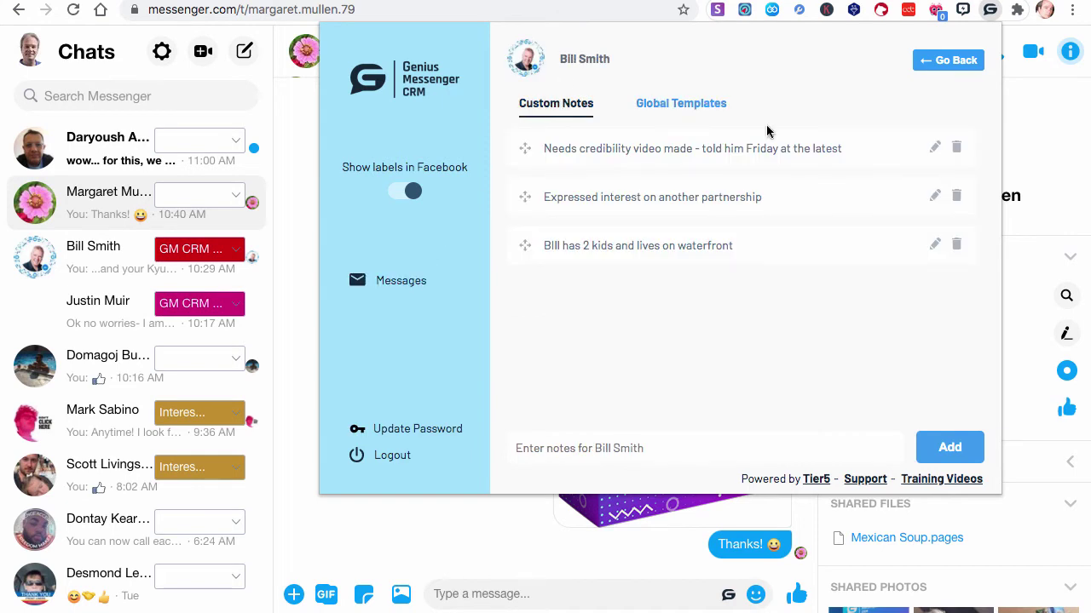
pyautogui.click(990, 11)
pyautogui.click(989, 10)
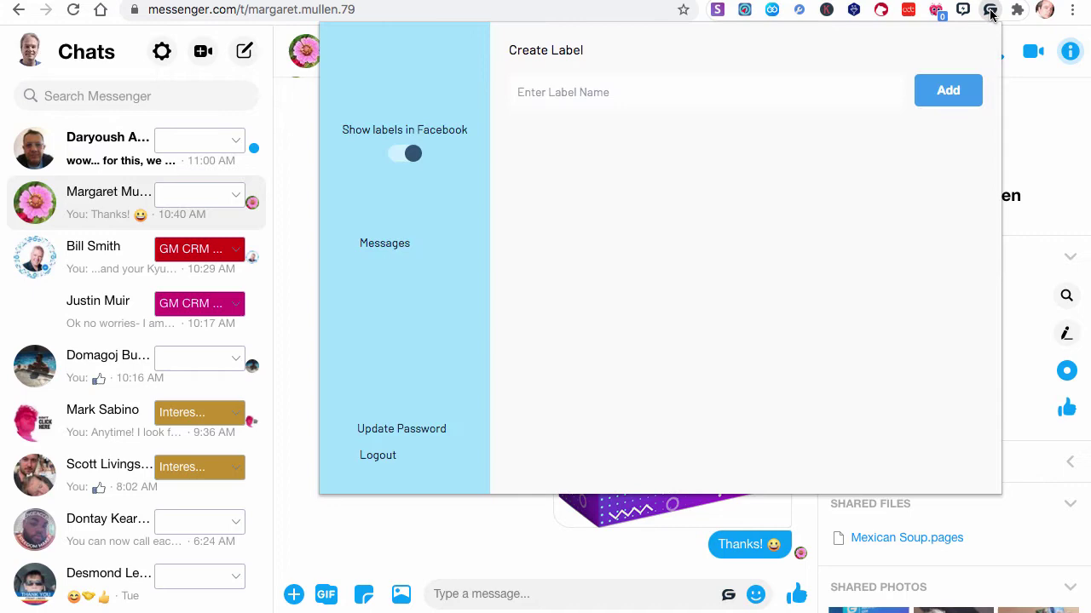
pyautogui.click(623, 174)
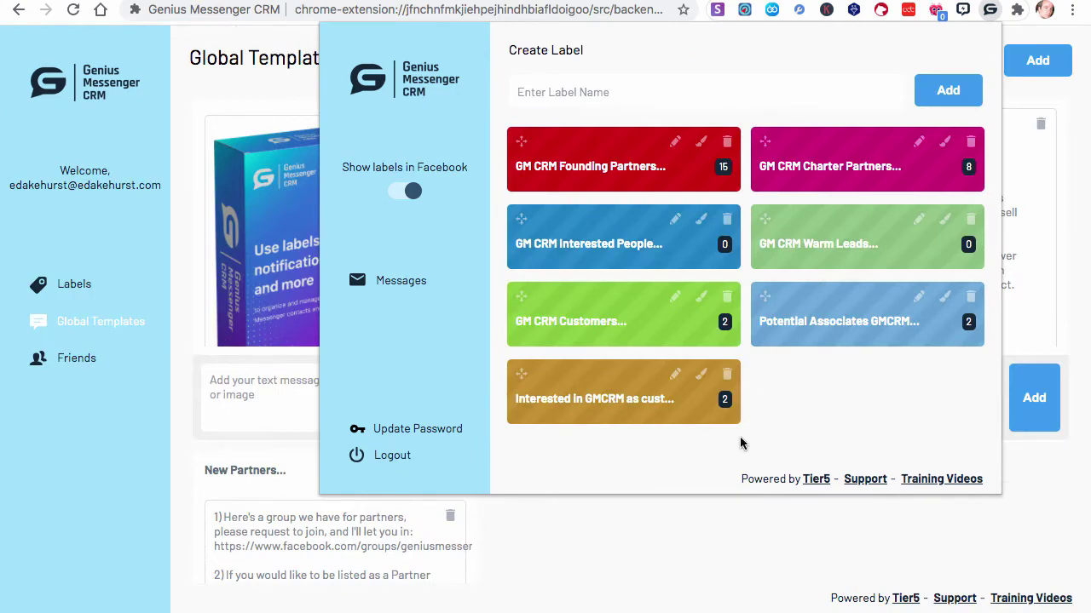
# - Switch to Messenger, search the chats for the test contact by first name and open that contact's conversation
pyautogui.click(679, 569)
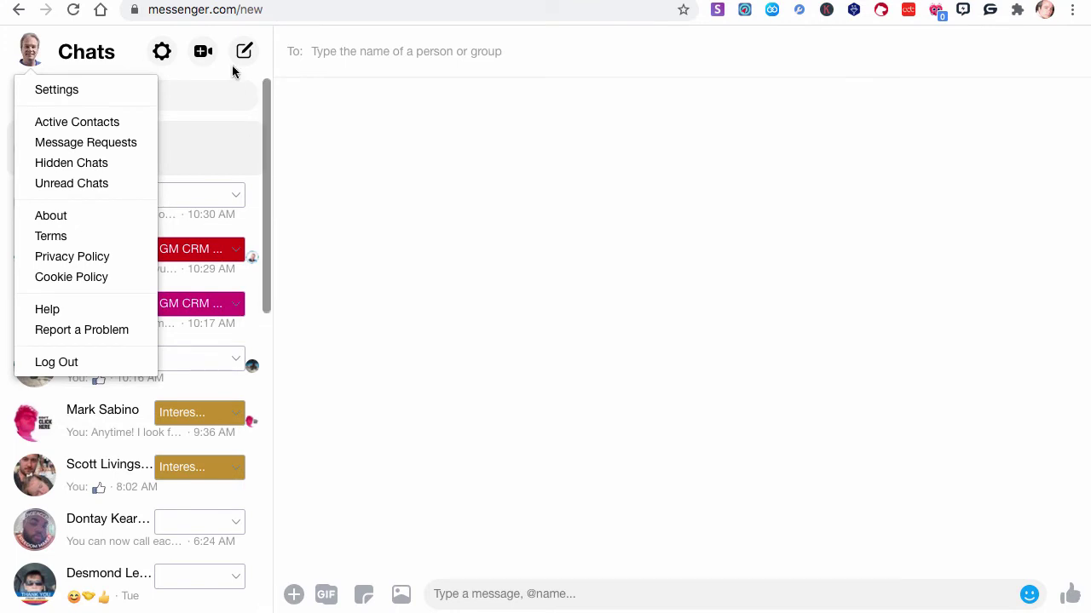
pyautogui.click(208, 89)
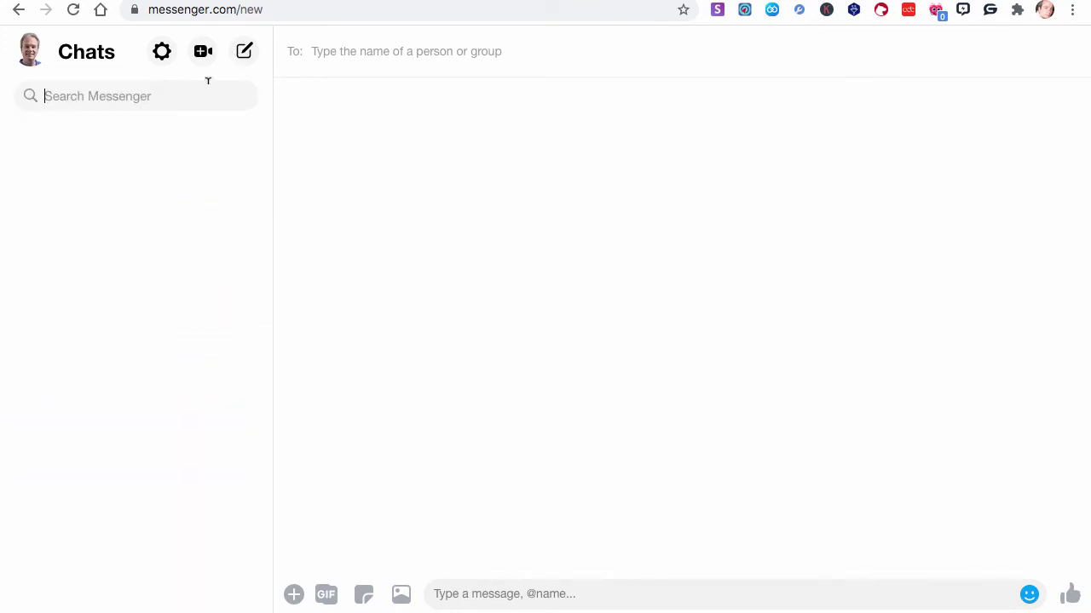
pyautogui.write('margaret')
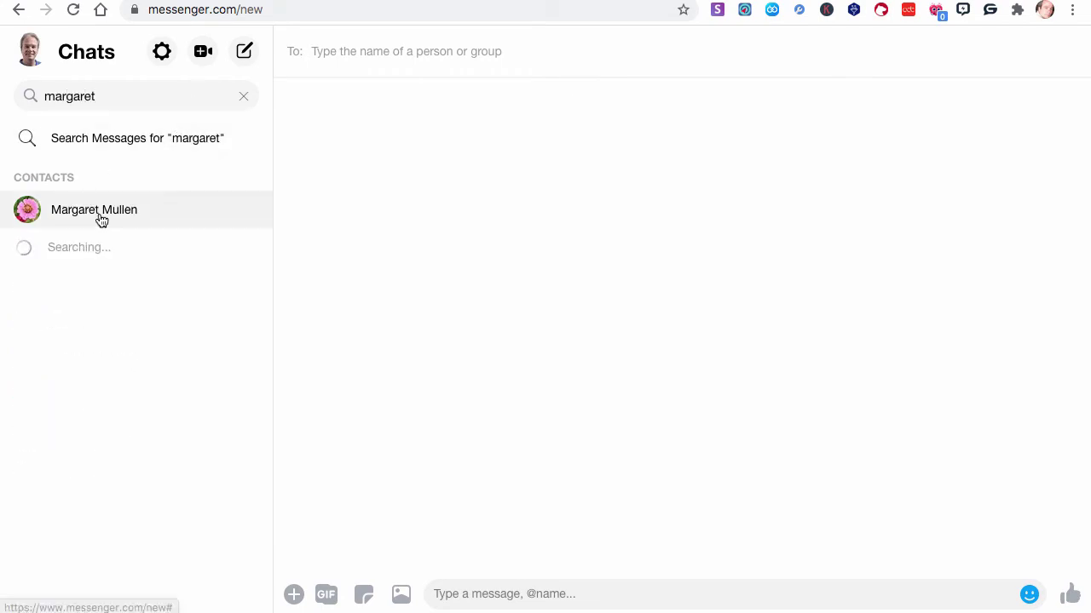
pyautogui.click(100, 219)
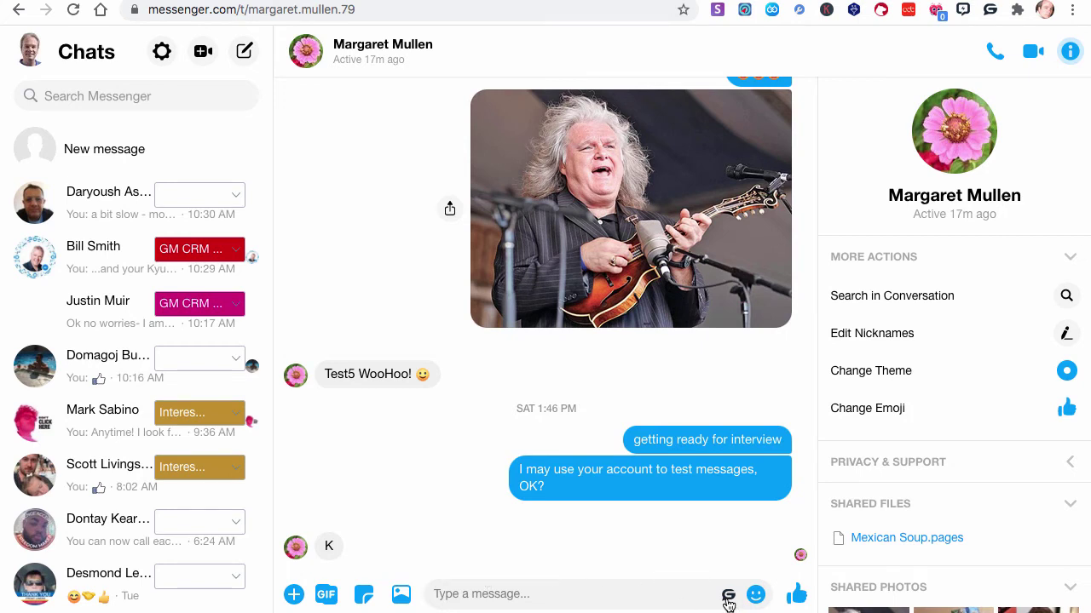
# - Show the global templates inside the conversation and view the Genius Posts Customers messages, then return to the template list
pyautogui.click(728, 599)
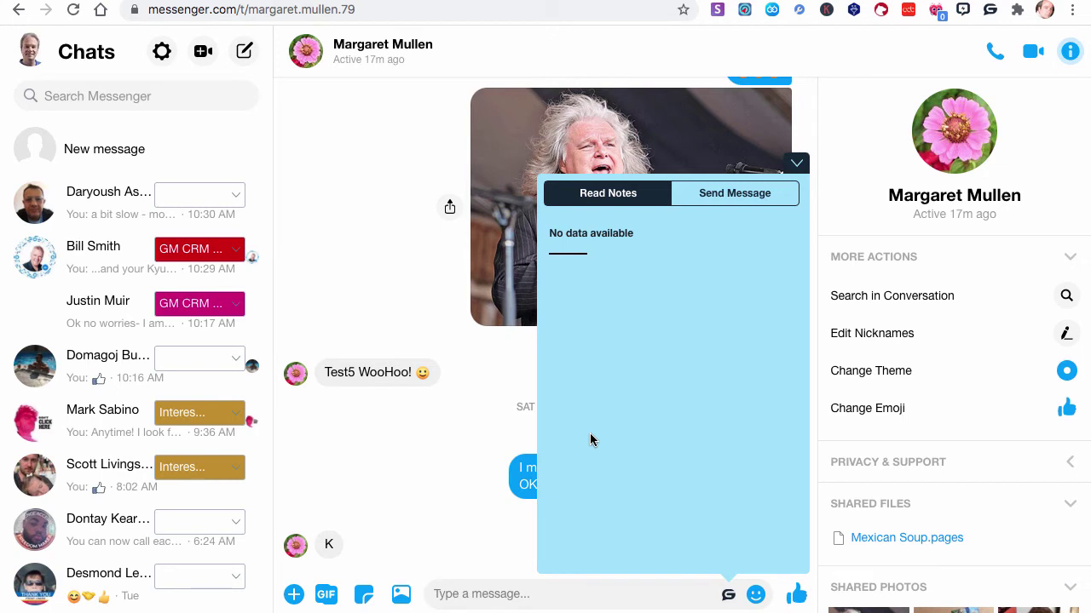
pyautogui.click(718, 197)
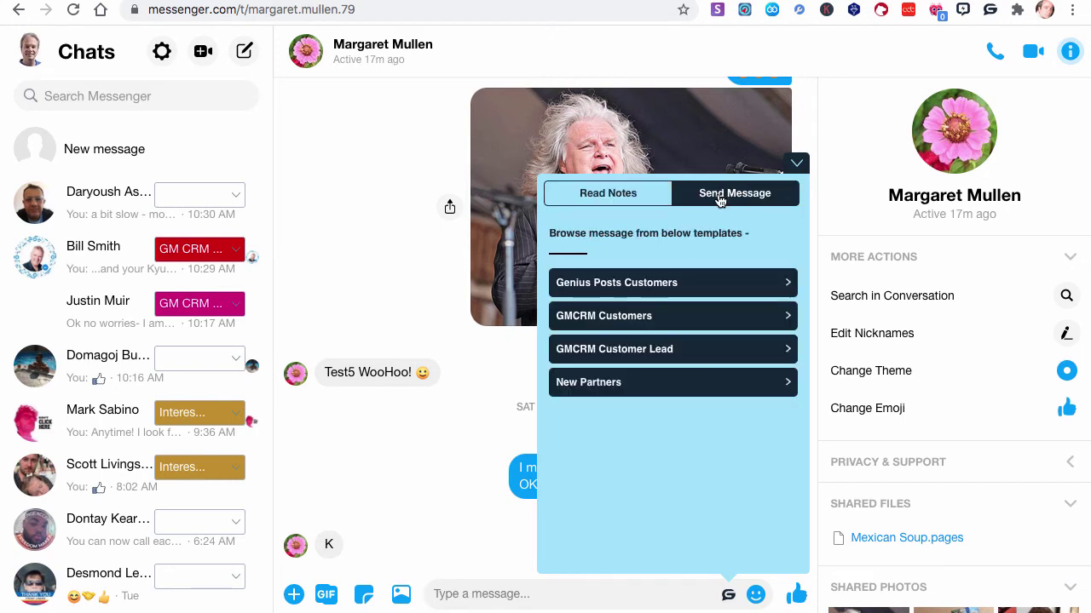
pyautogui.click(781, 283)
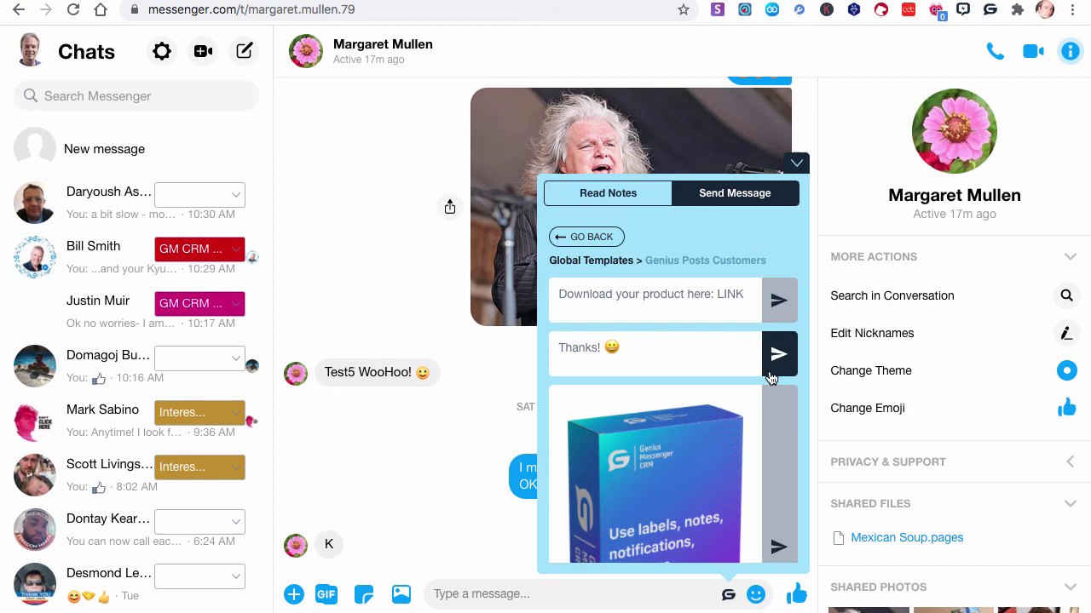
pyautogui.click(590, 239)
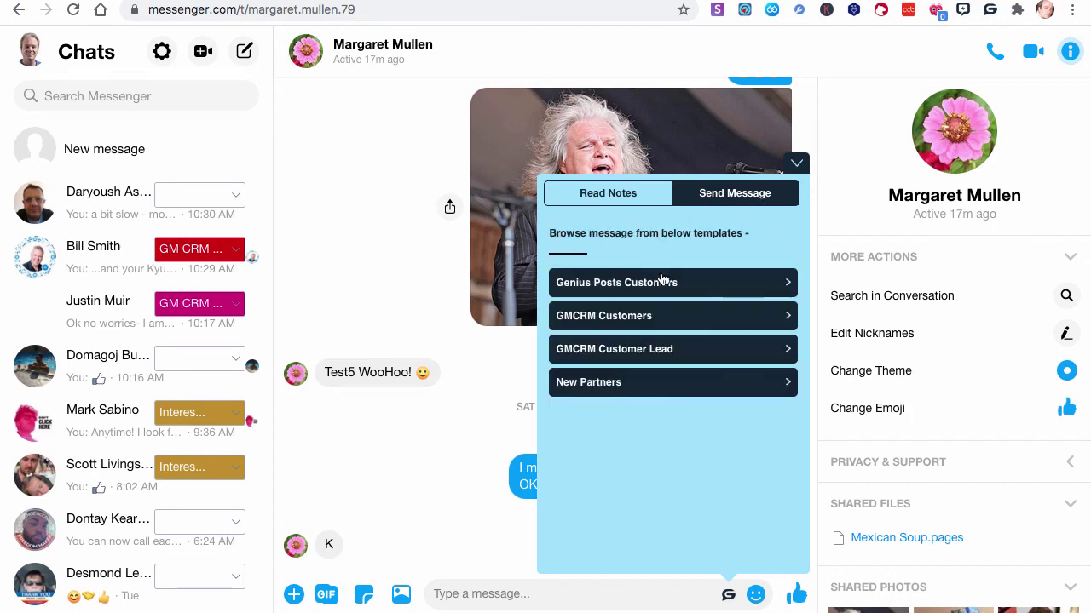
# - Review the messages of the GMCRM Customers, GMCRM Customer Lead and New Partners templates from within the conversation
pyautogui.click(663, 316)
pyautogui.scroll(-3, 654, 393)
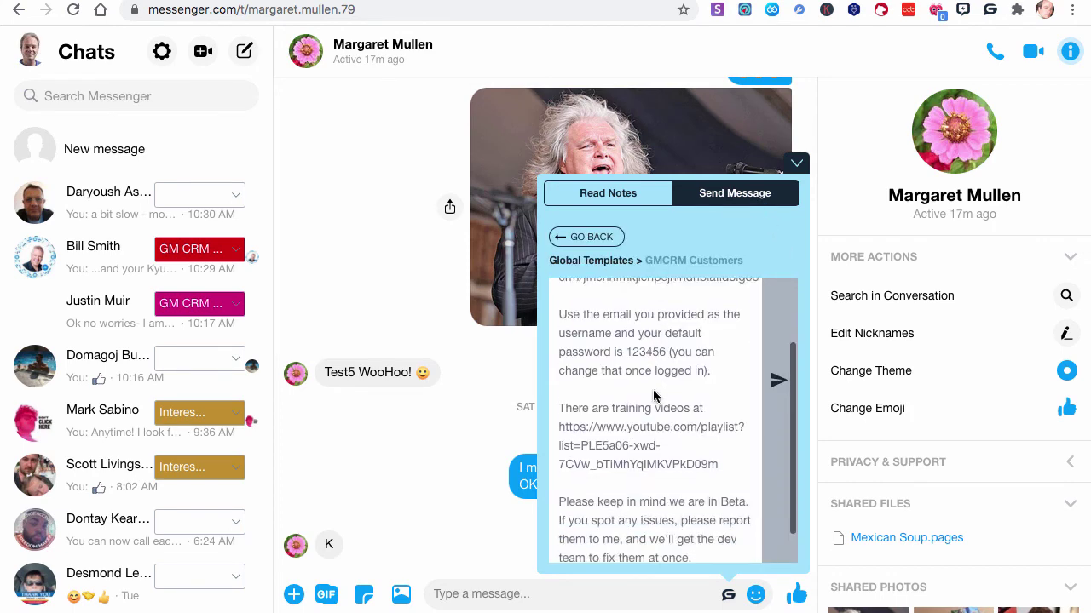
pyautogui.scroll(3, 654, 393)
pyautogui.click(590, 241)
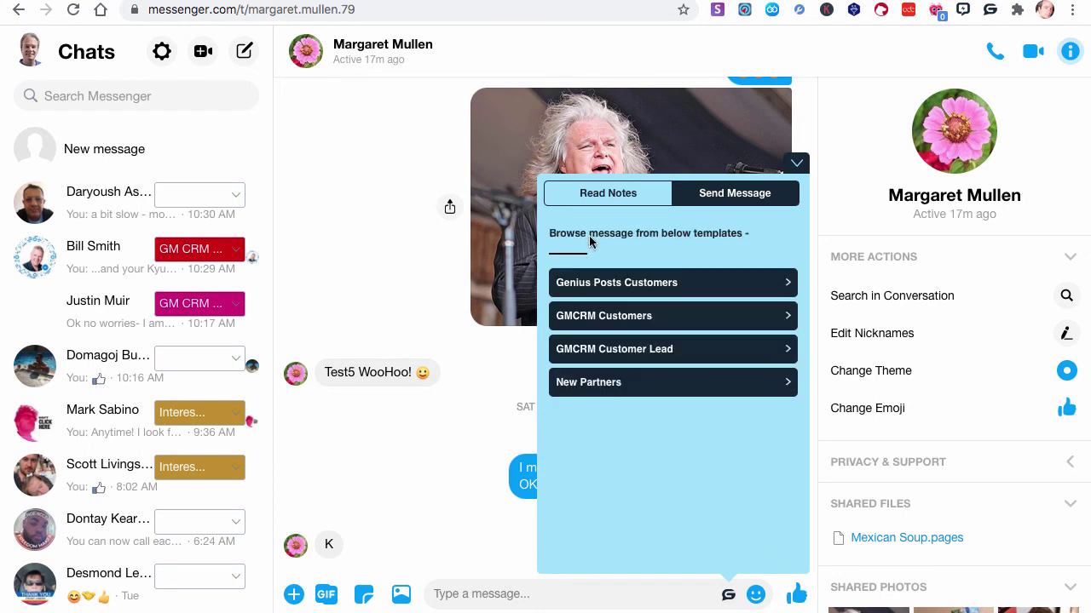
pyautogui.click(623, 350)
pyautogui.scroll(-5, 643, 391)
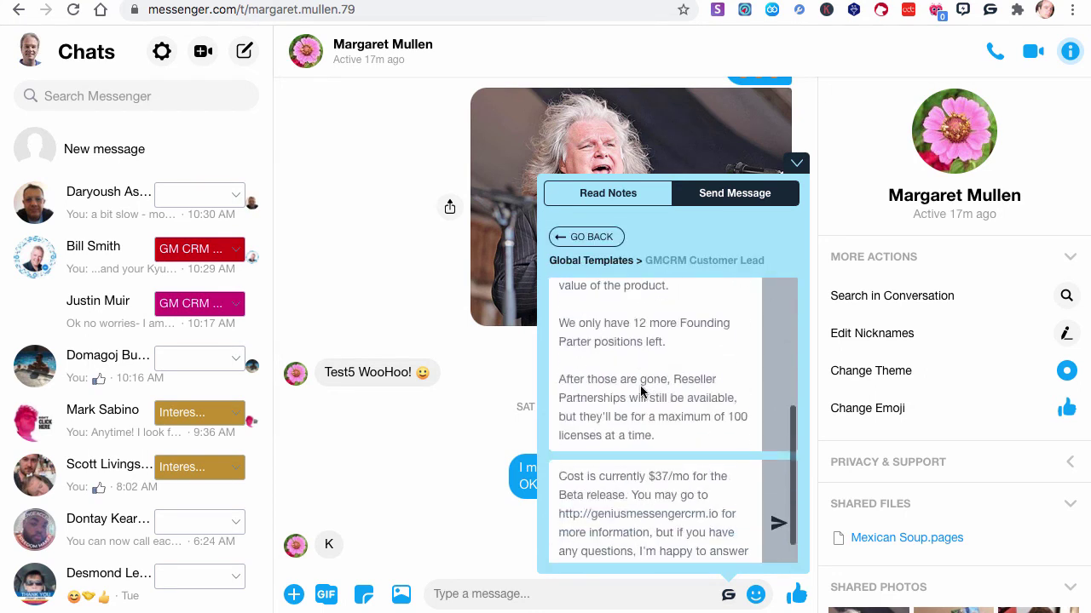
pyautogui.click(587, 238)
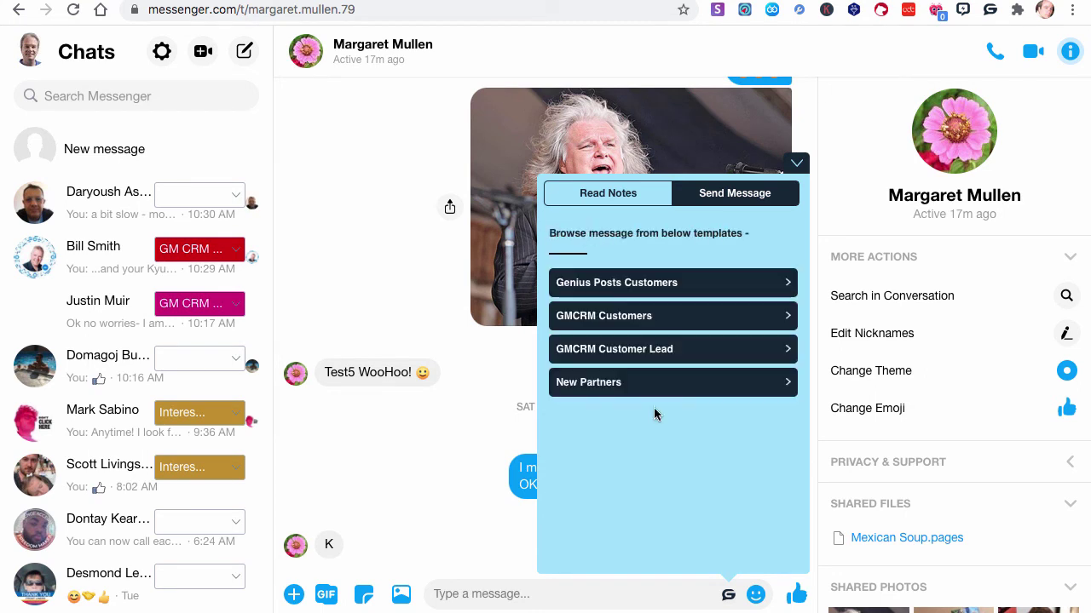
pyautogui.click(607, 385)
pyautogui.scroll(-5, 643, 447)
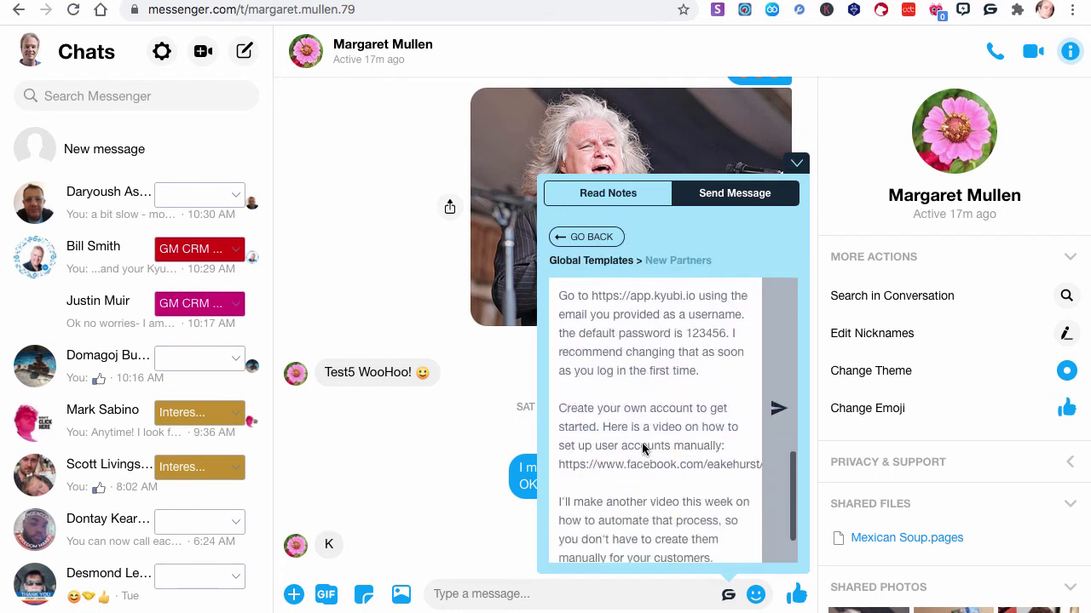
pyautogui.scroll(5, 643, 449)
pyautogui.click(586, 237)
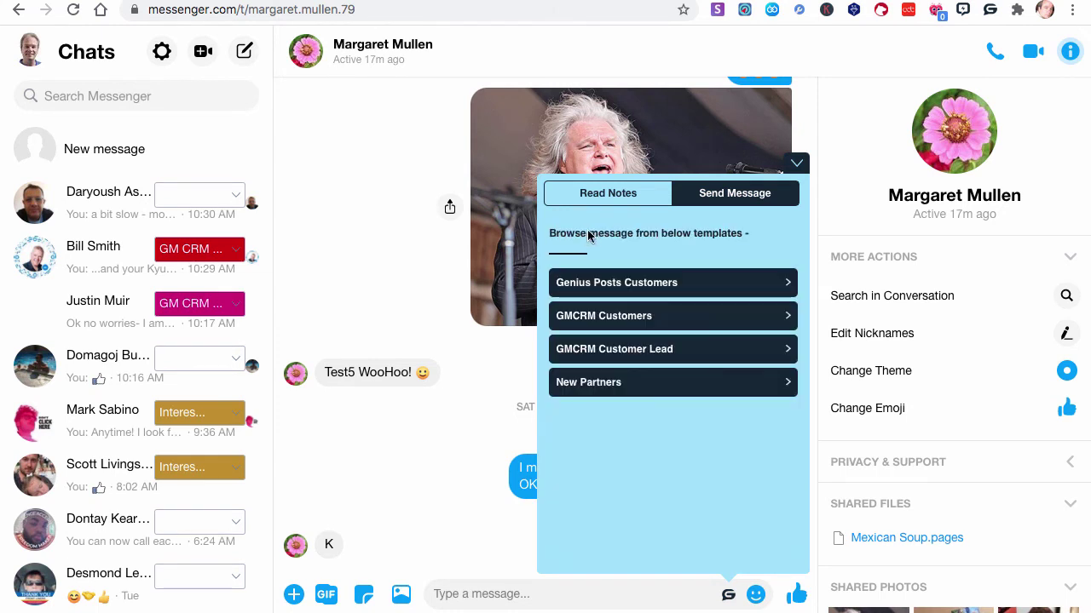
# - Insert the Genius Posts Customers message "Download your product here: LINK", put "Hey now!" in front of it and send it
pyautogui.click(635, 287)
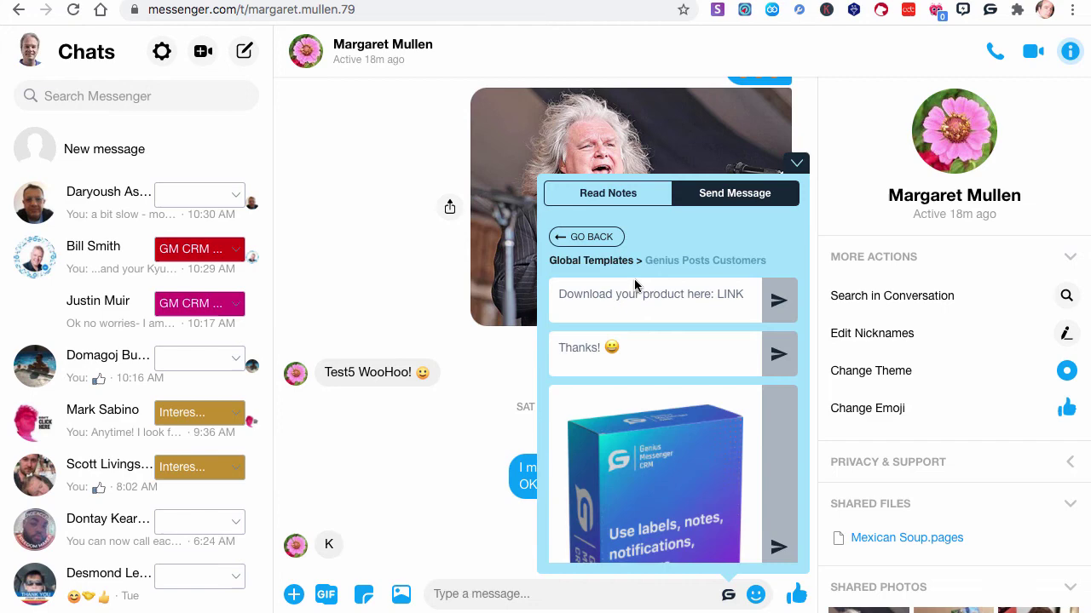
pyautogui.click(773, 305)
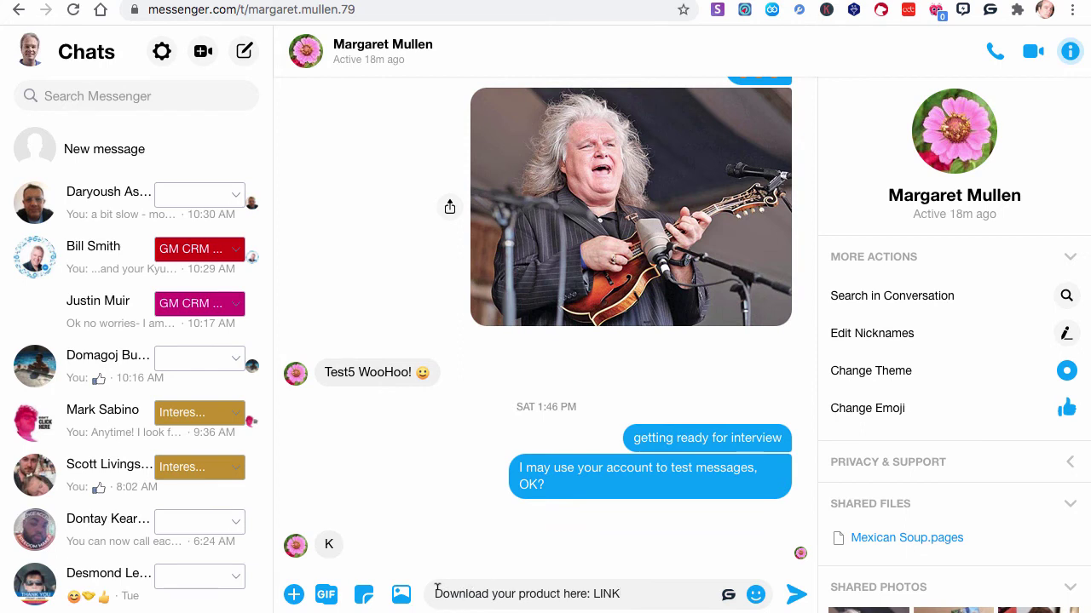
pyautogui.write('Hey now!')
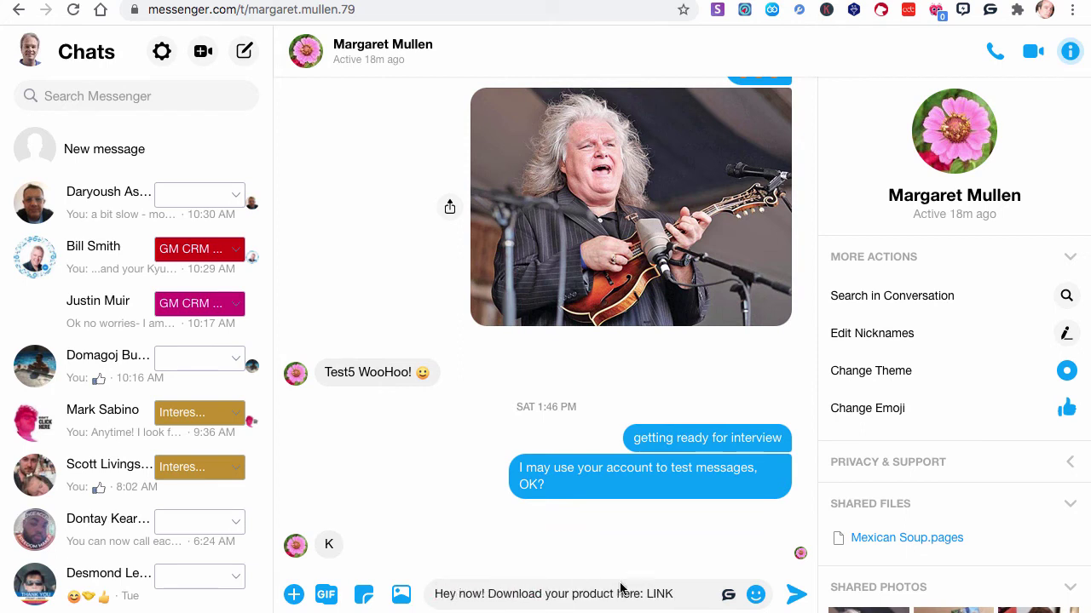
pyautogui.press('Return')
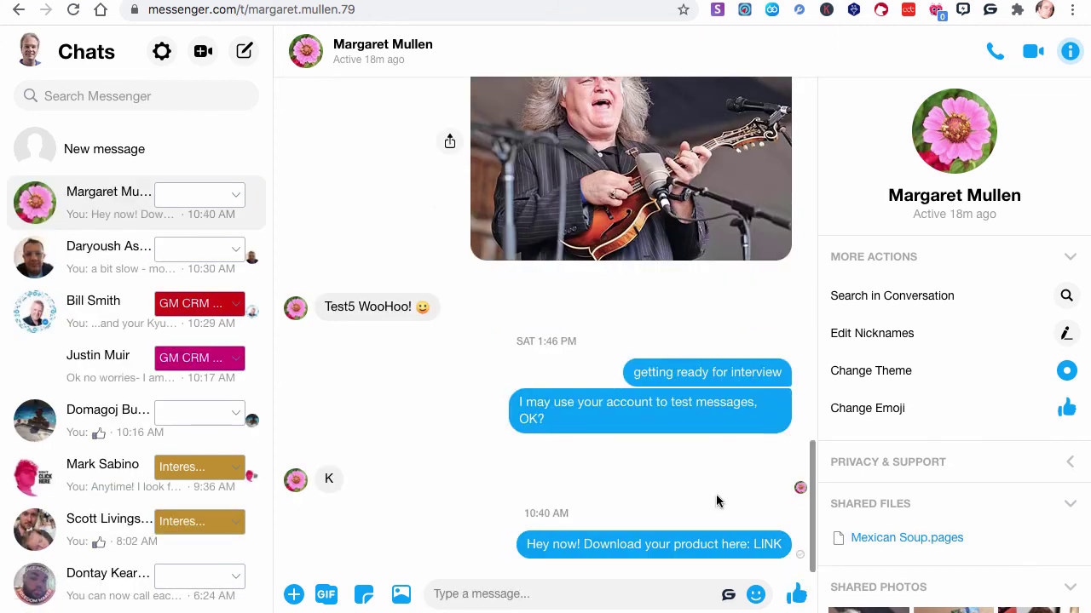
# - Send the contact the product box image from the Genius Posts Customers template
pyautogui.click(728, 597)
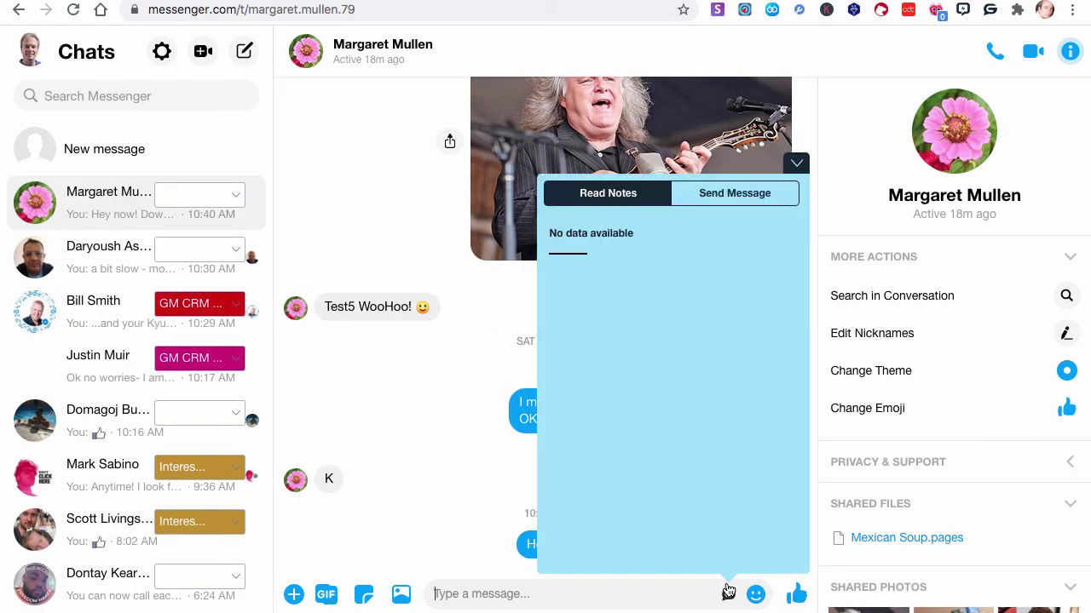
pyautogui.click(716, 200)
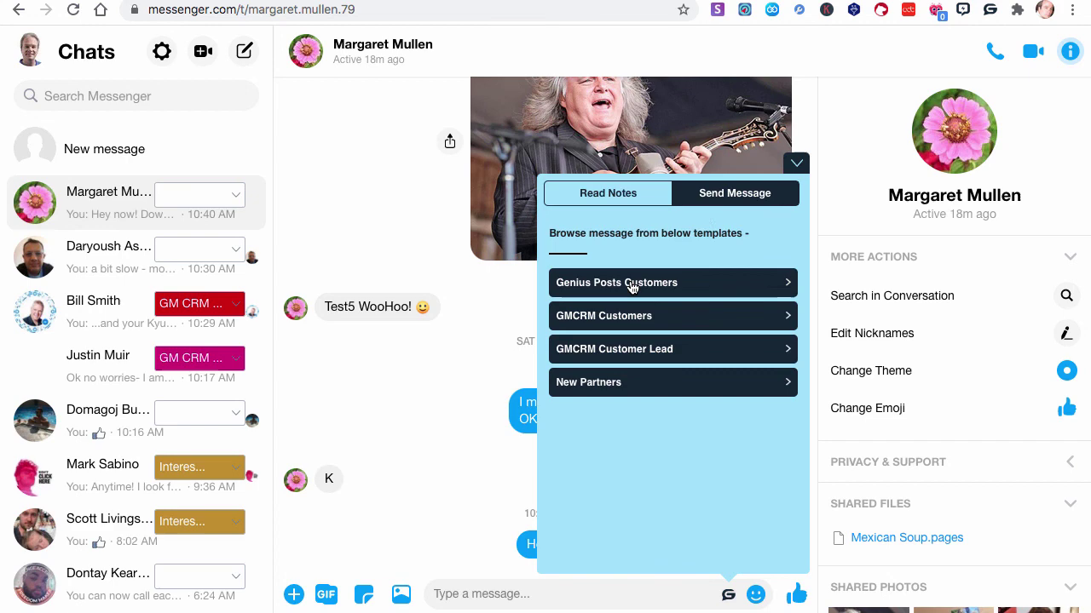
pyautogui.click(632, 283)
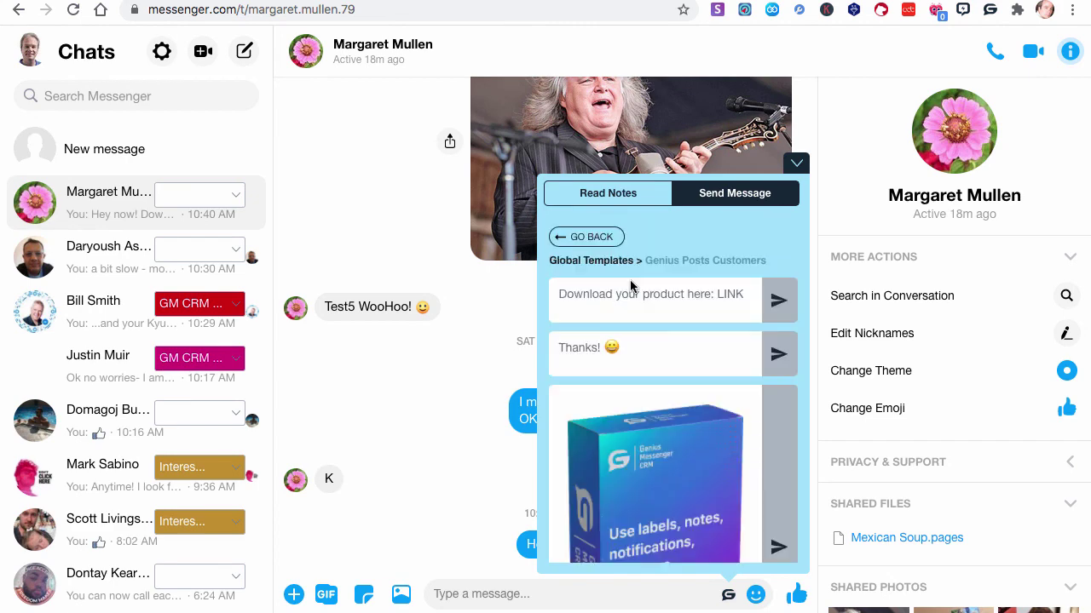
pyautogui.click(778, 544)
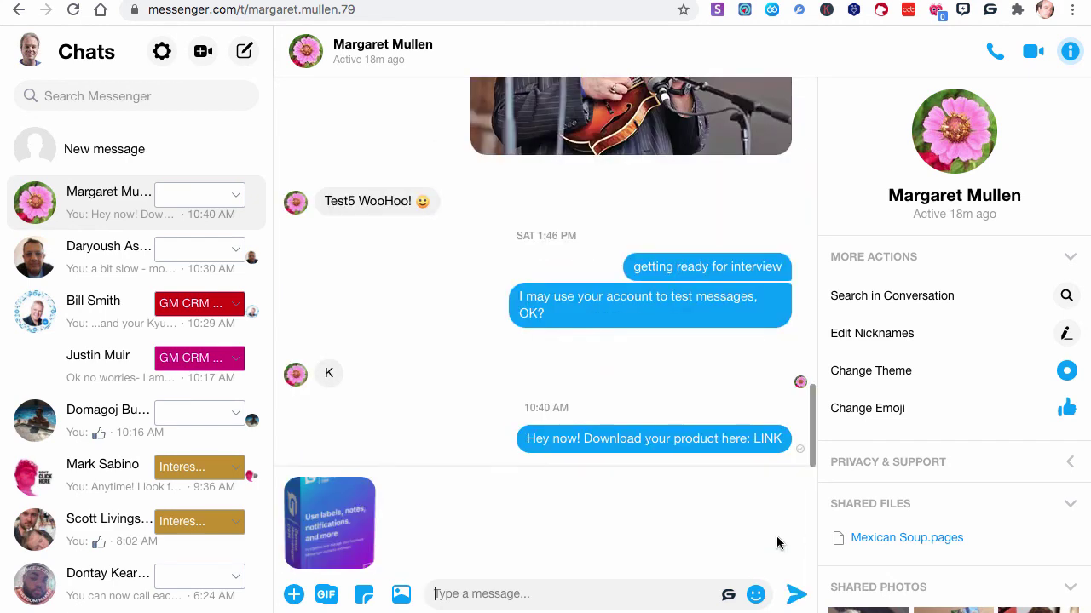
pyautogui.click(795, 594)
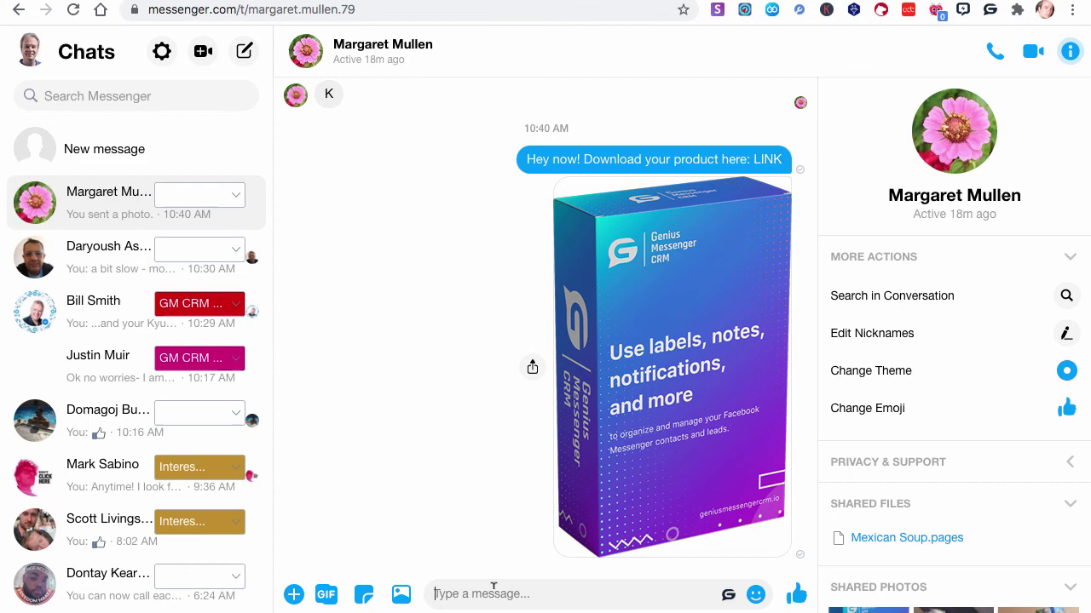
# - Send the contact the "Thanks!" message with the smiley emoji from the Genius Posts Customers template
pyautogui.click(727, 595)
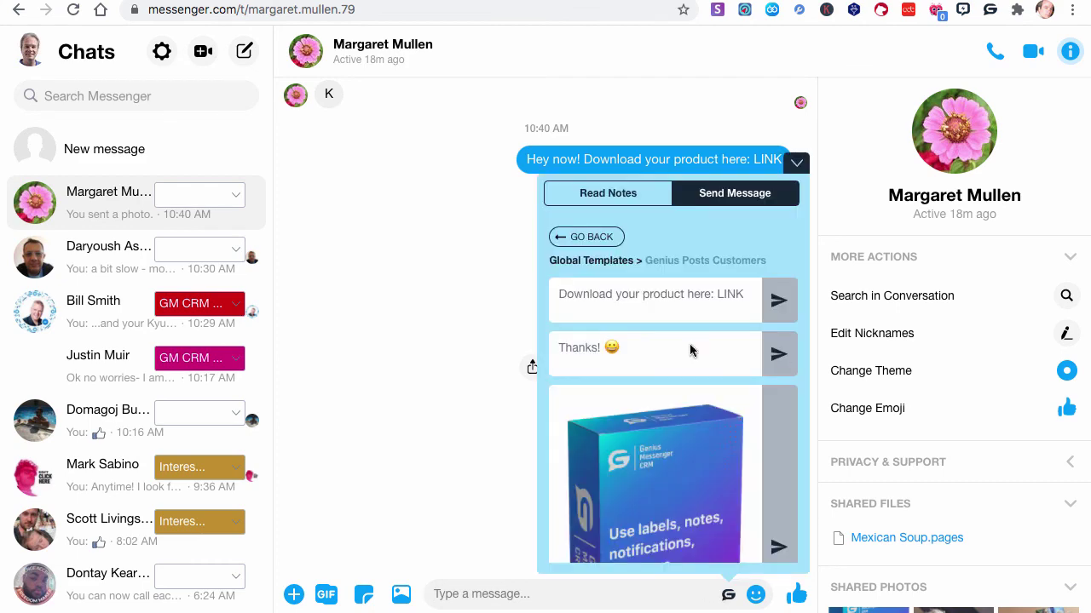
pyautogui.click(779, 354)
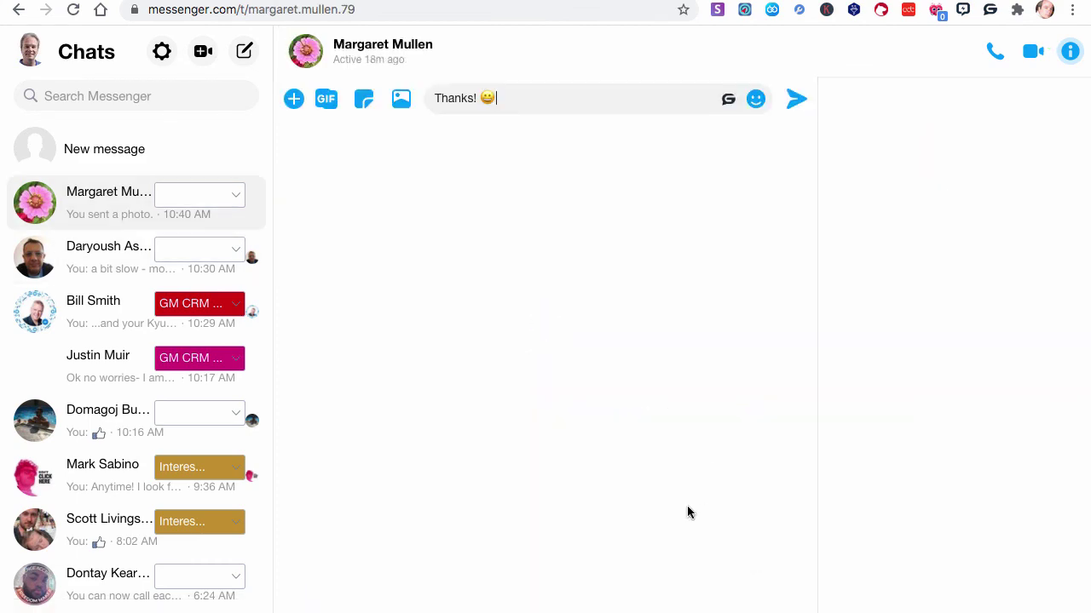
pyautogui.click(795, 594)
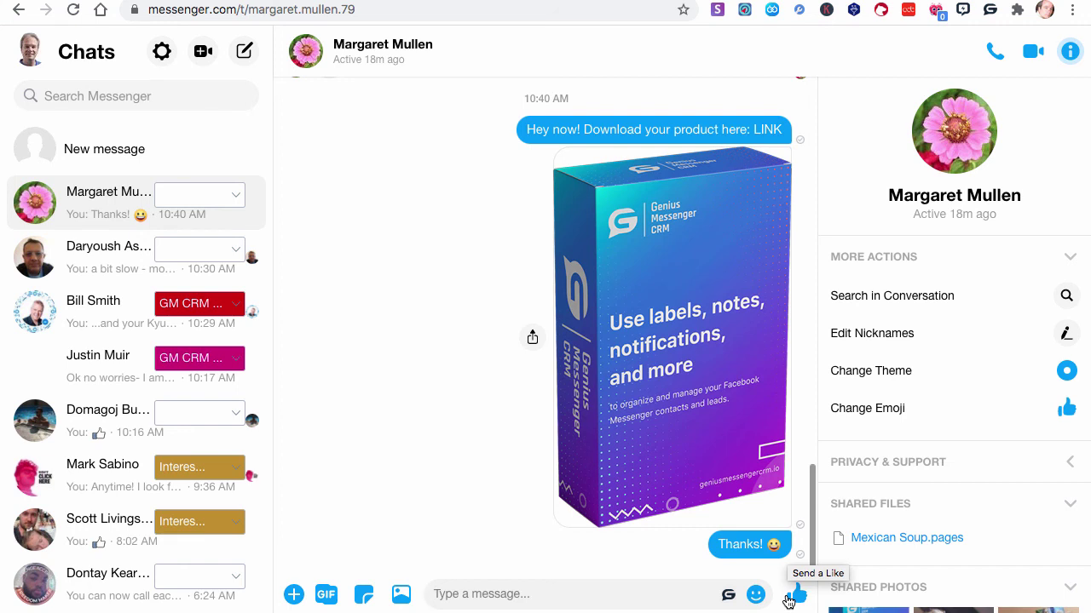
pyautogui.click(725, 594)
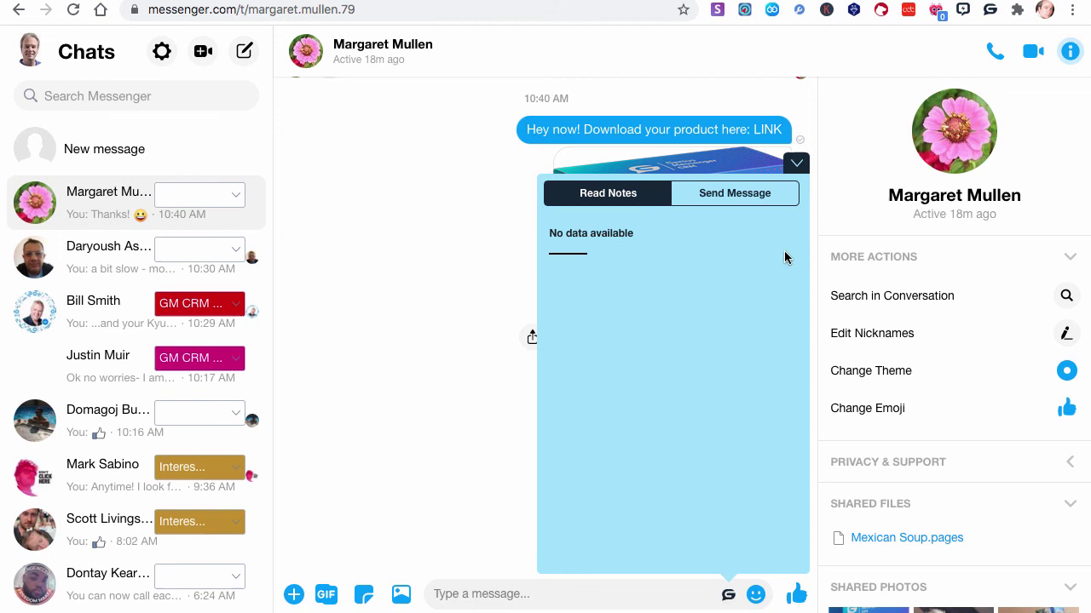
pyautogui.click(793, 164)
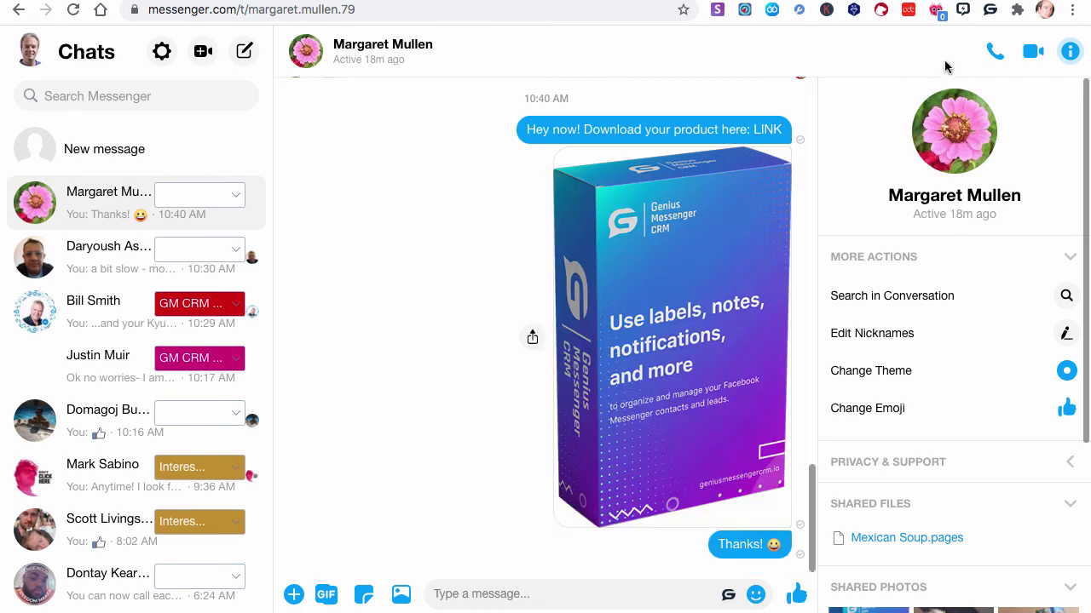
# - Return to the Global Templates page and look at where new messages are added to each of the first three templates
pyautogui.click(990, 11)
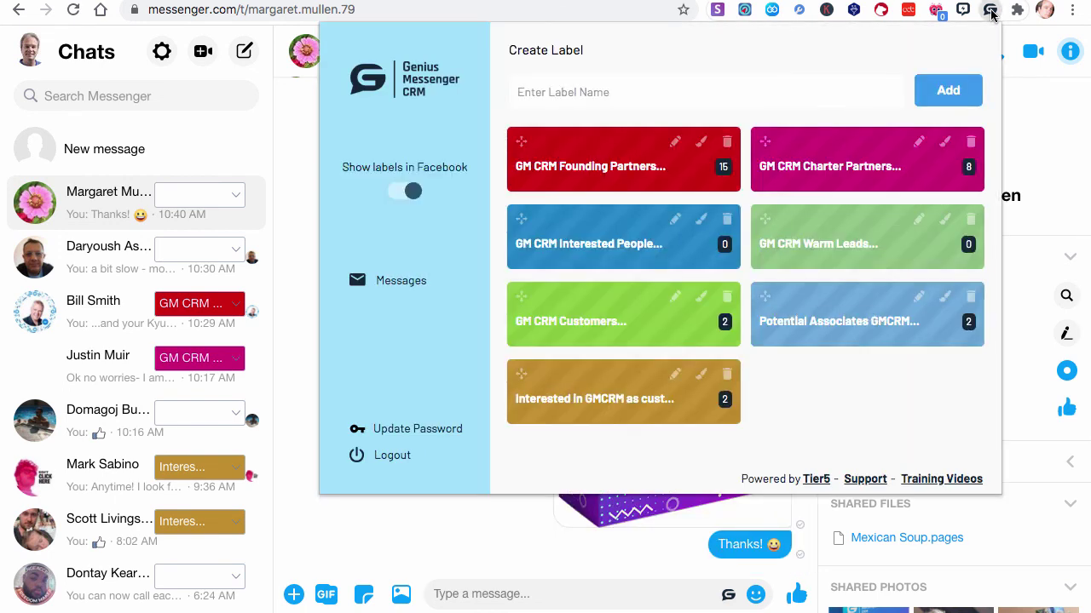
pyautogui.click(416, 282)
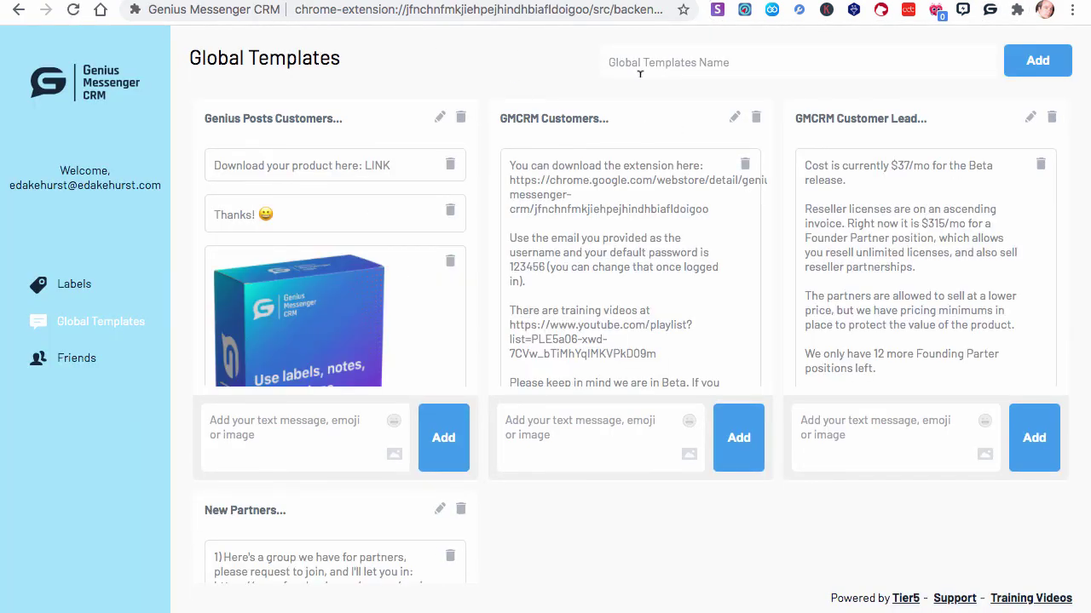
pyautogui.scroll(-3, 317, 381)
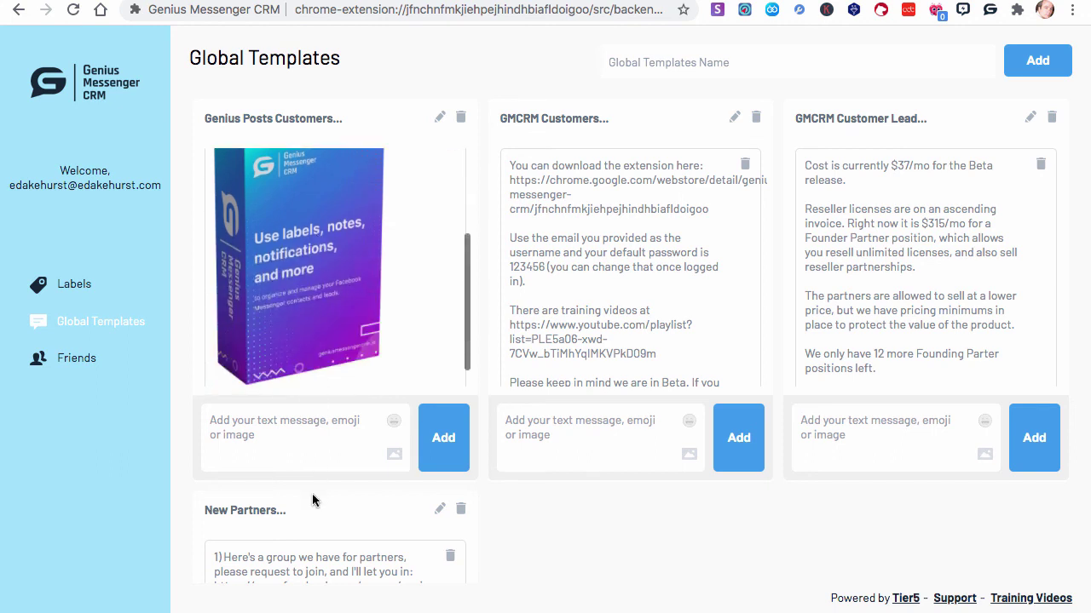
pyautogui.click(317, 426)
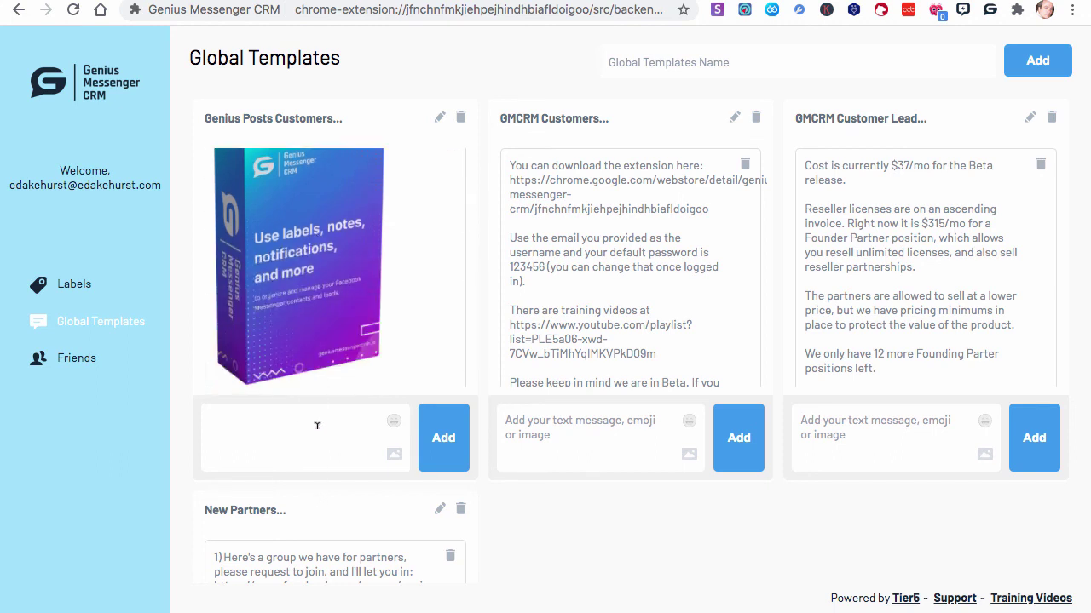
pyautogui.click(556, 429)
pyautogui.click(911, 426)
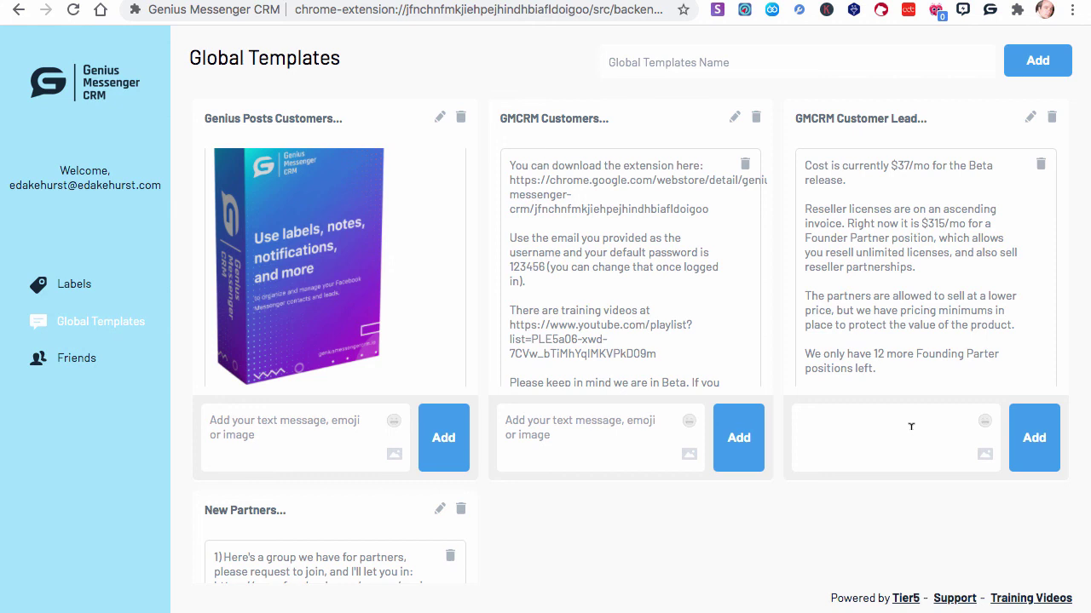